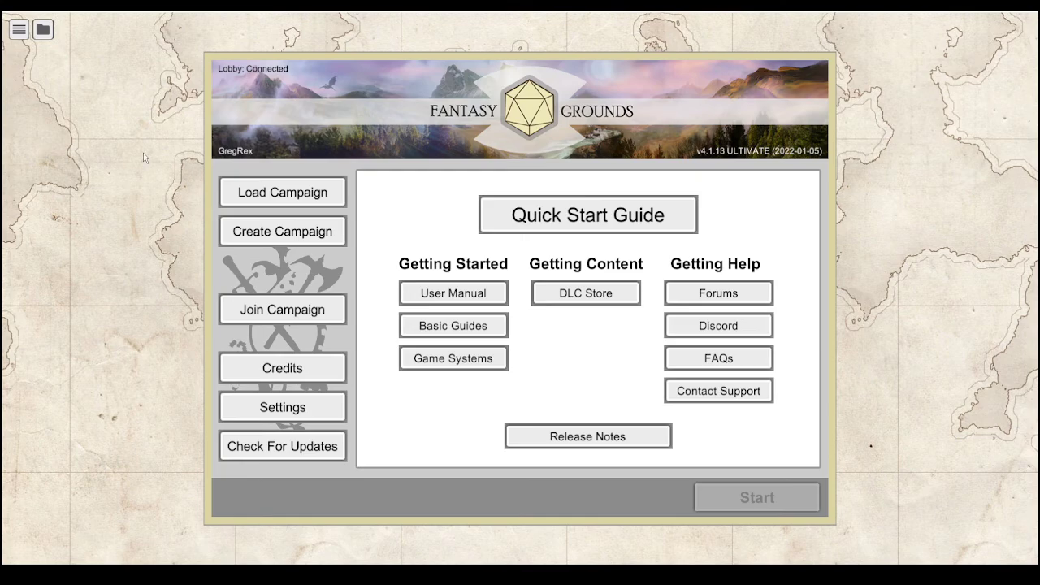
{"action": "left_click", "coordinate": [237, 161]}
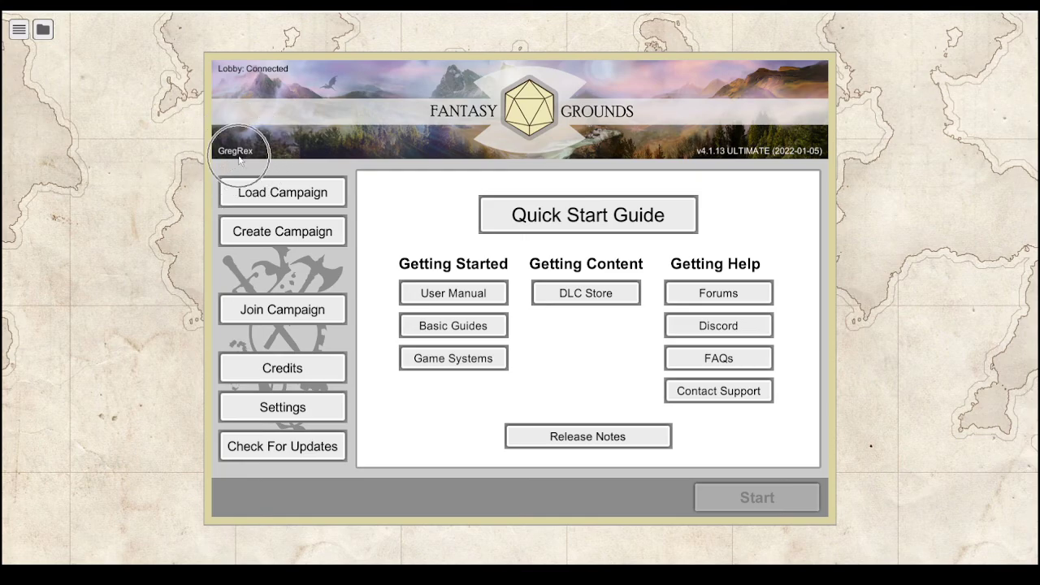
{"action": "left_click", "coordinate": [759, 160]}
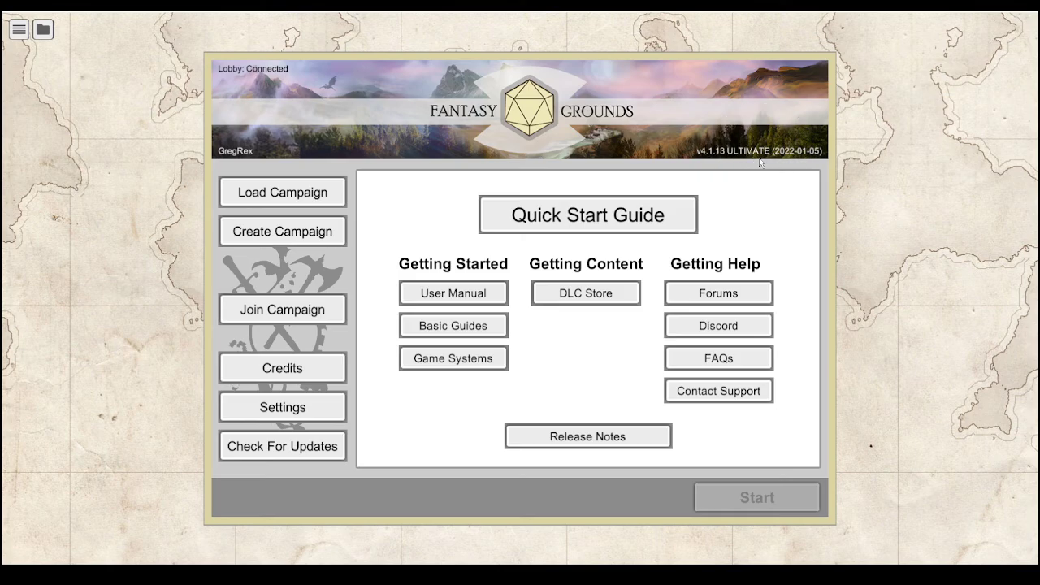
{"action": "left_click", "coordinate": [288, 420]}
{"action": "left_click", "coordinate": [754, 156]}
{"action": "left_click", "coordinate": [241, 455]}
- Search the cloud games by the GM's name and join that GM's Character Creation campaign
{"action": "left_click", "coordinate": [268, 314]}
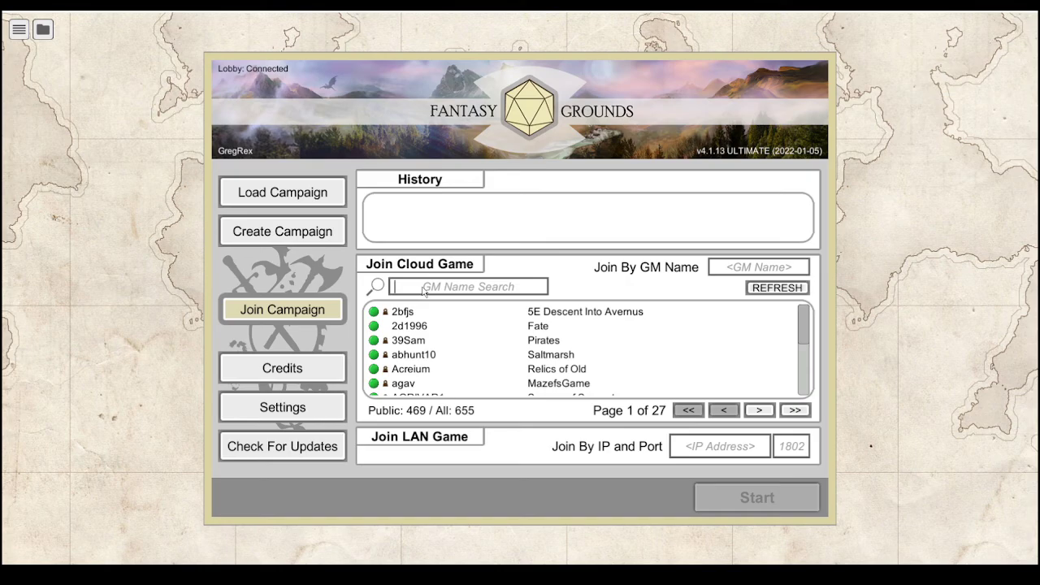
{"action": "type", "text": "Greg"}
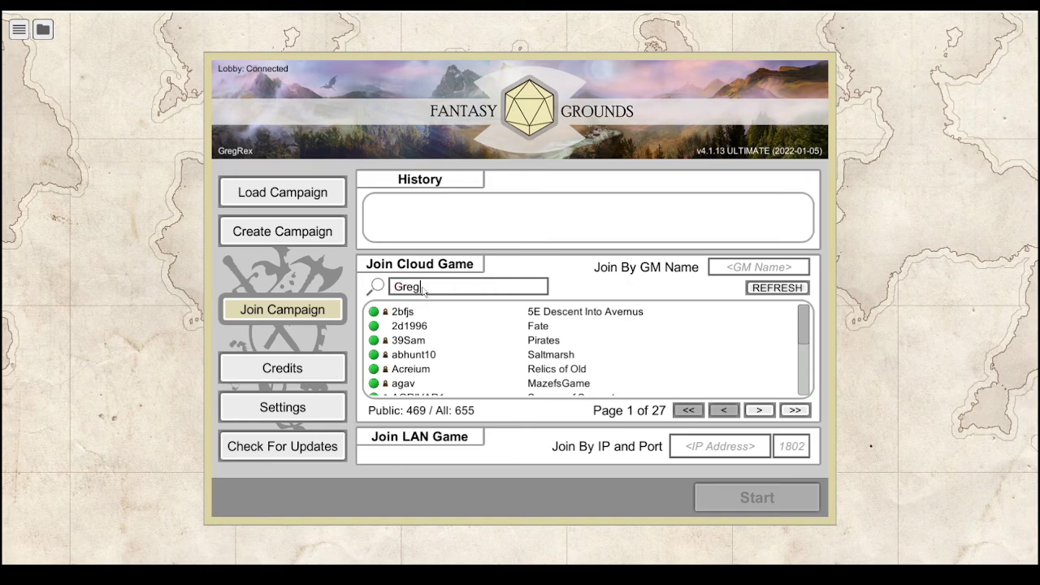
{"action": "type", "text": "Re"}
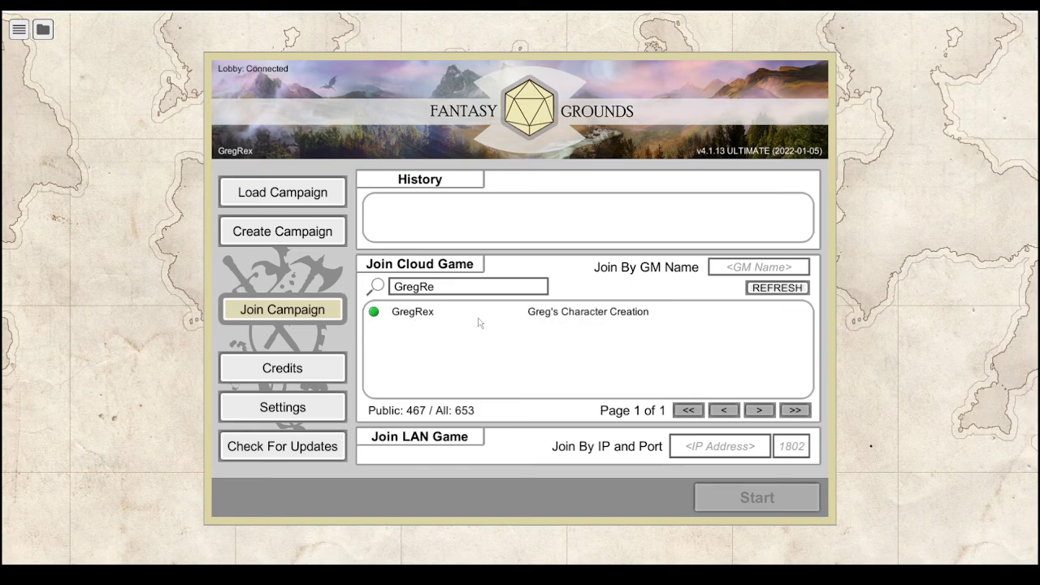
{"action": "left_click", "coordinate": [593, 316]}
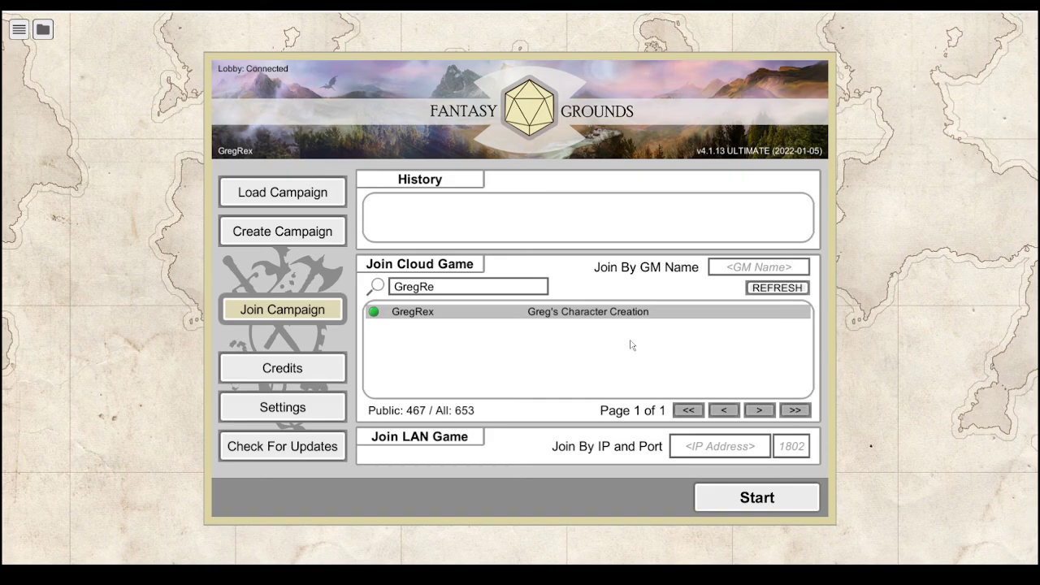
{"action": "left_click", "coordinate": [738, 502]}
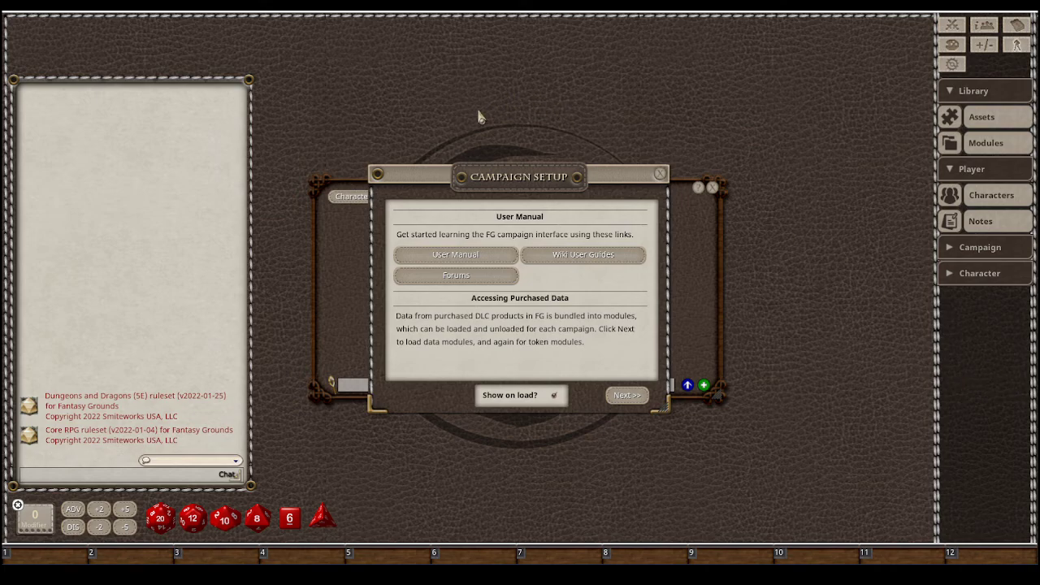
- Dismiss the Campaign Setup and Character Selection windows and open the module activation list
{"action": "left_click", "coordinate": [661, 176]}
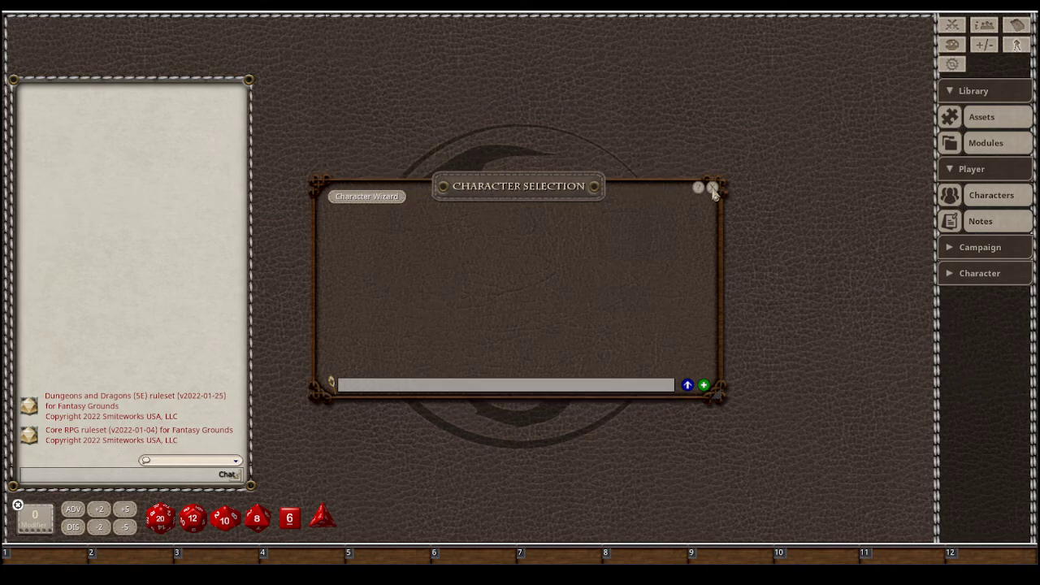
{"action": "left_click", "coordinate": [711, 188]}
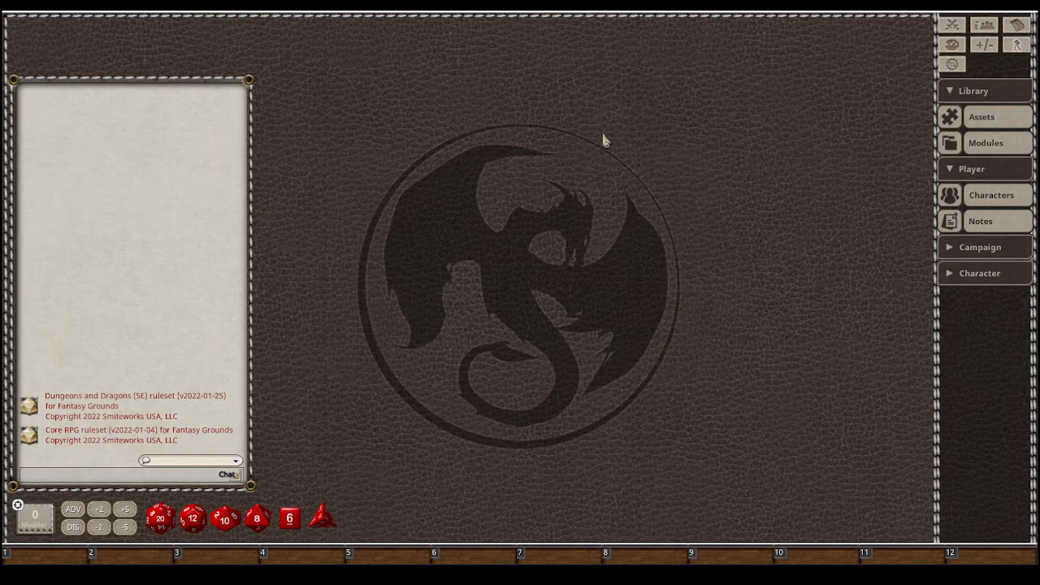
{"action": "left_click", "coordinate": [985, 153], "text": "ctrl"}
{"action": "left_click", "coordinate": [983, 151]}
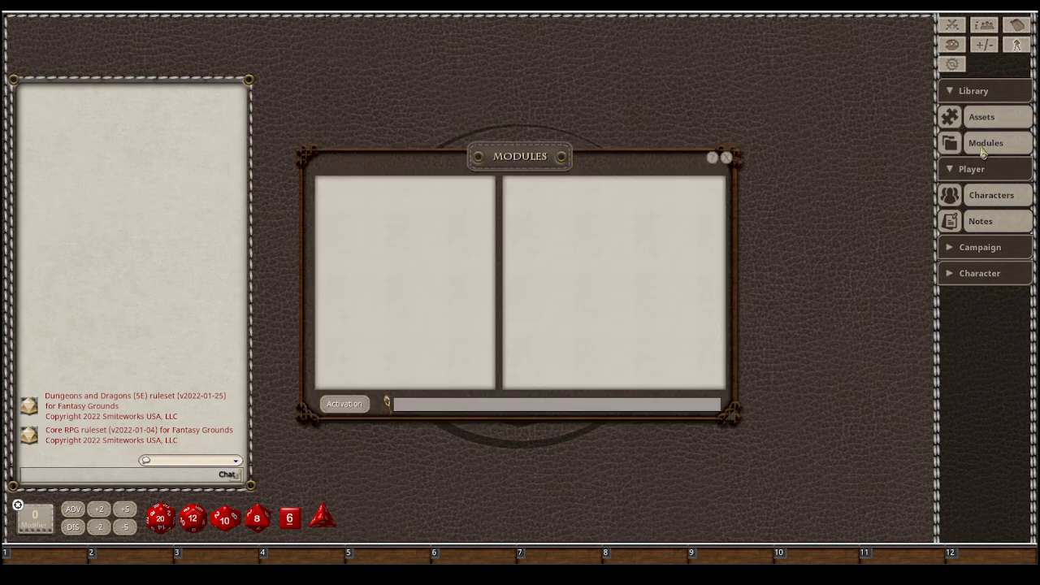
{"action": "left_click", "coordinate": [346, 406]}
{"action": "left_click_drag", "start_coordinate": [565, 50], "coordinate": [532, 42]}
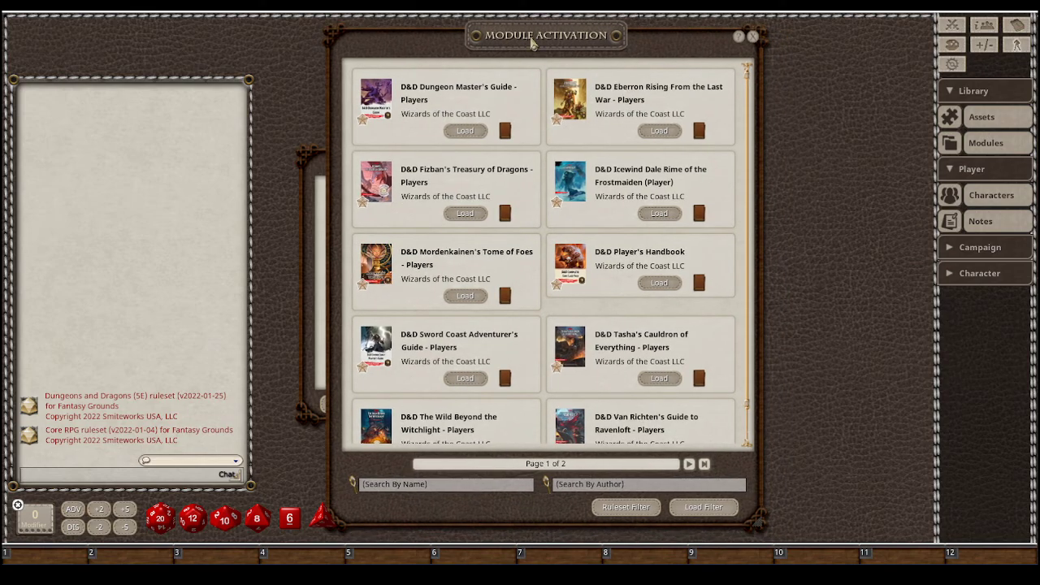
- Load the Player's Handbook, Mordenkainen's Tome of Foes and Sword Coast Adventurer's Guide player modules, and close the module windows
{"action": "left_click", "coordinate": [660, 285]}
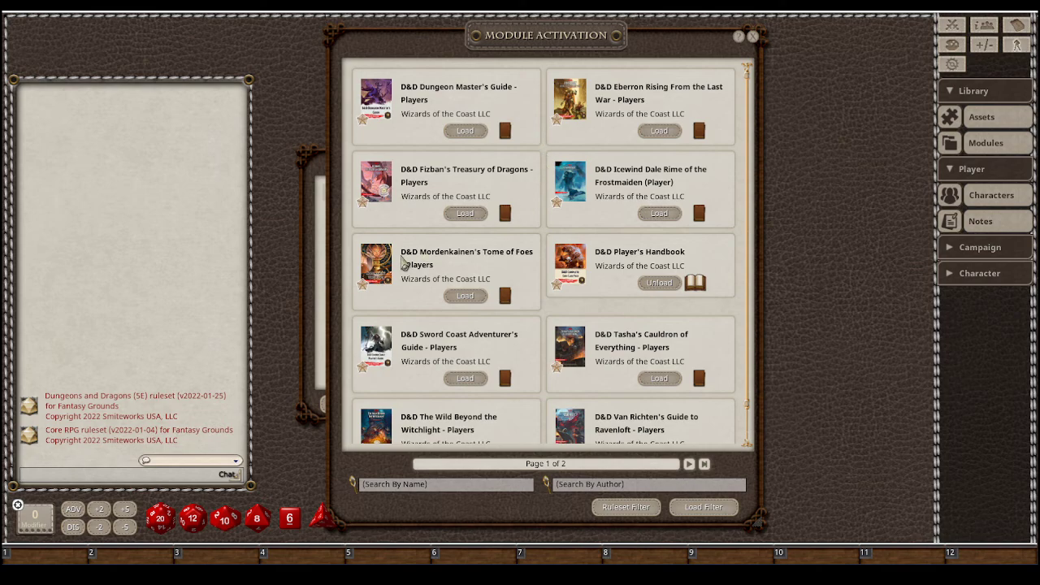
{"action": "left_click", "coordinate": [469, 298]}
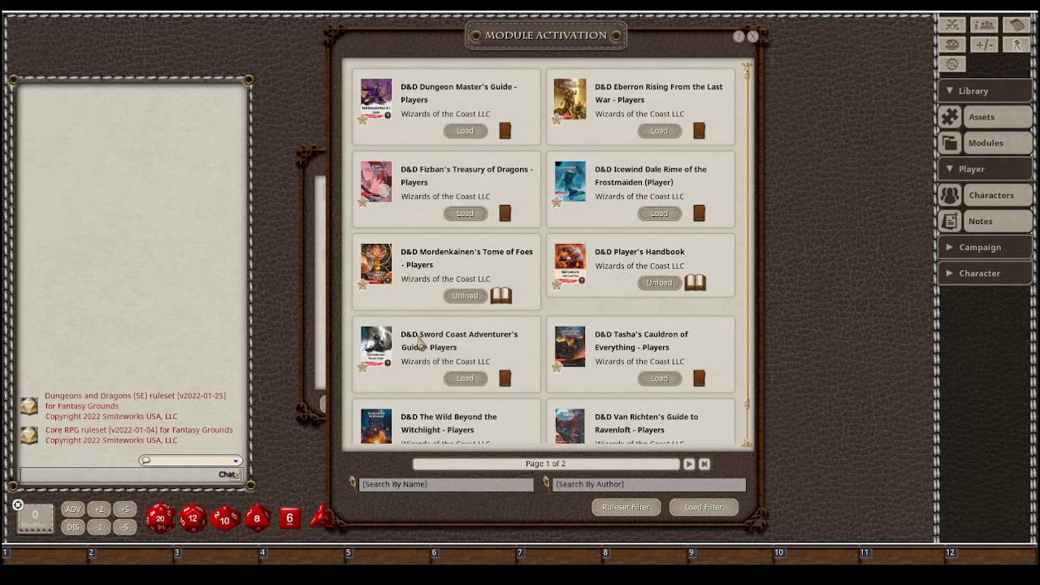
{"action": "left_click", "coordinate": [468, 385]}
{"action": "left_click", "coordinate": [753, 37]}
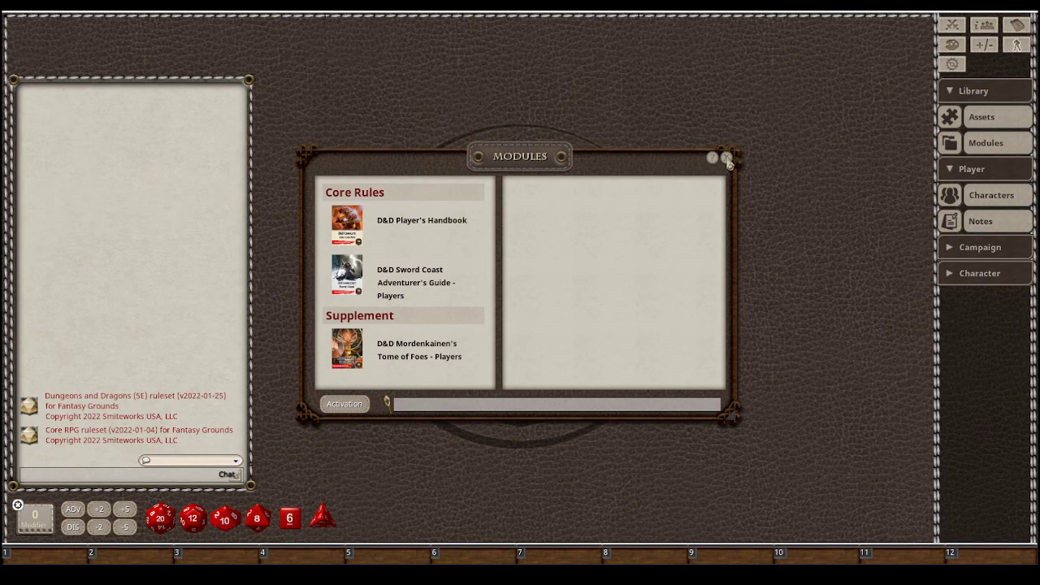
{"action": "left_click", "coordinate": [728, 161]}
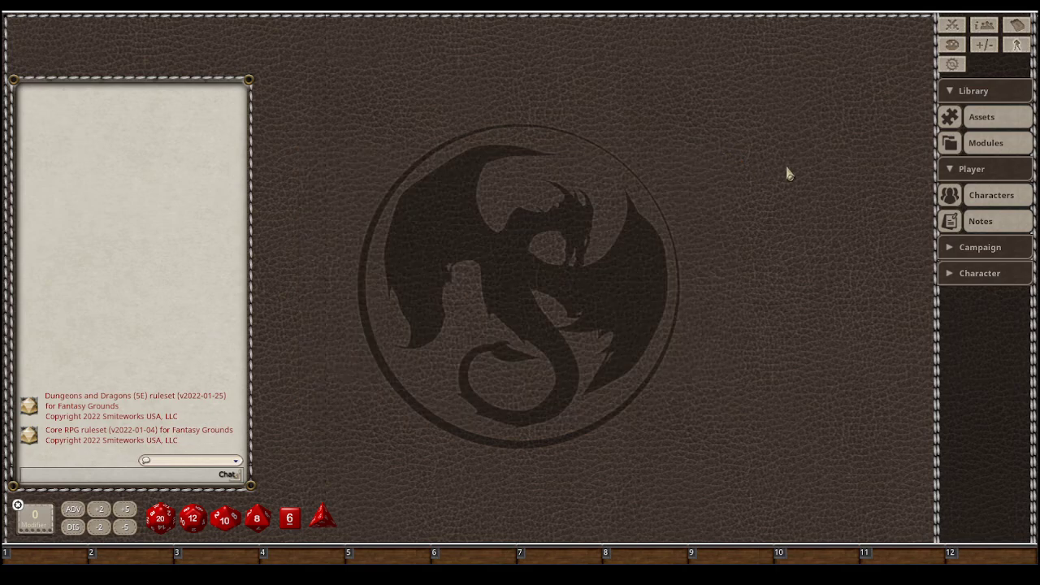
- Start a new character in the Character Wizard and enter the character's name
{"action": "left_click", "coordinate": [982, 204]}
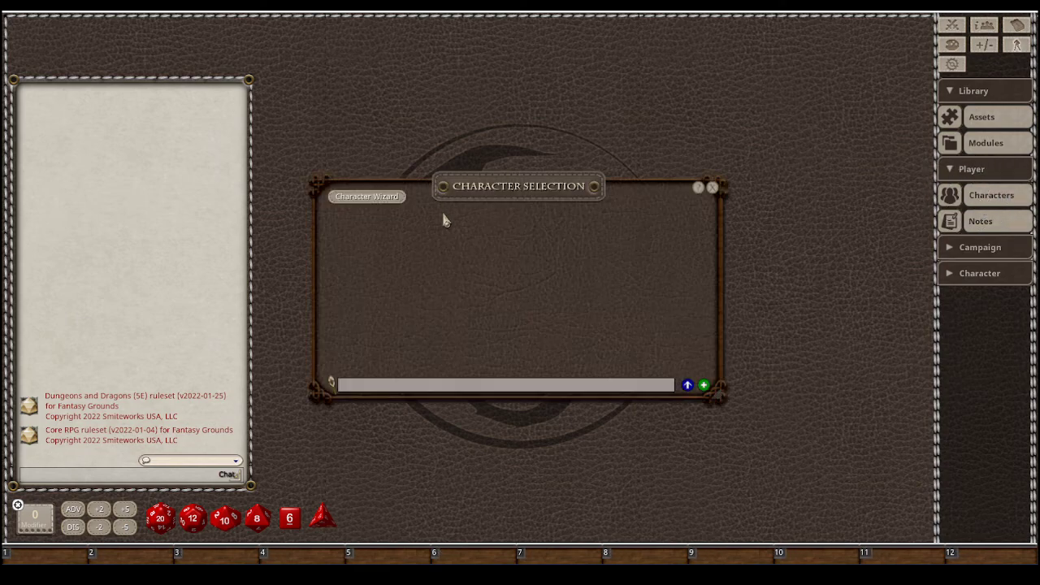
{"action": "left_click", "coordinate": [359, 202]}
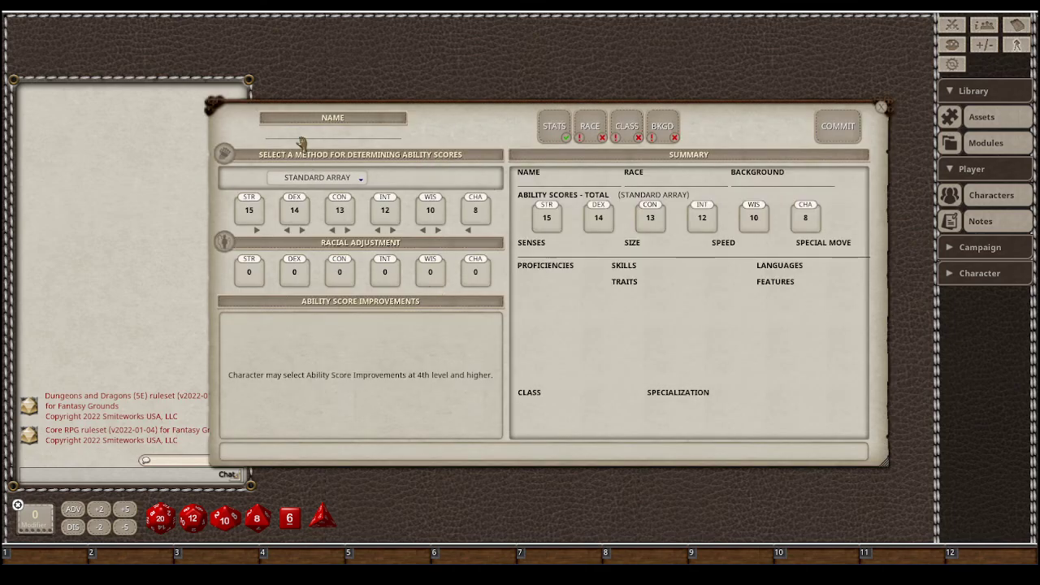
{"action": "type", "text": "Greg's Character"}
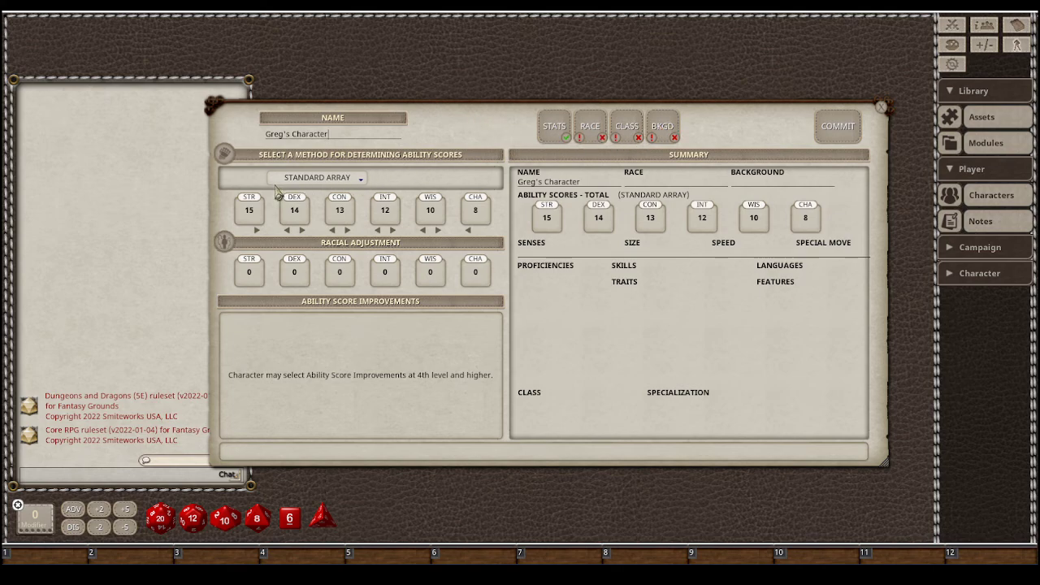
- Try the Dice Roll and Point Buy methods for the ability scores, spending points on Strength
{"action": "left_click", "coordinate": [361, 182]}
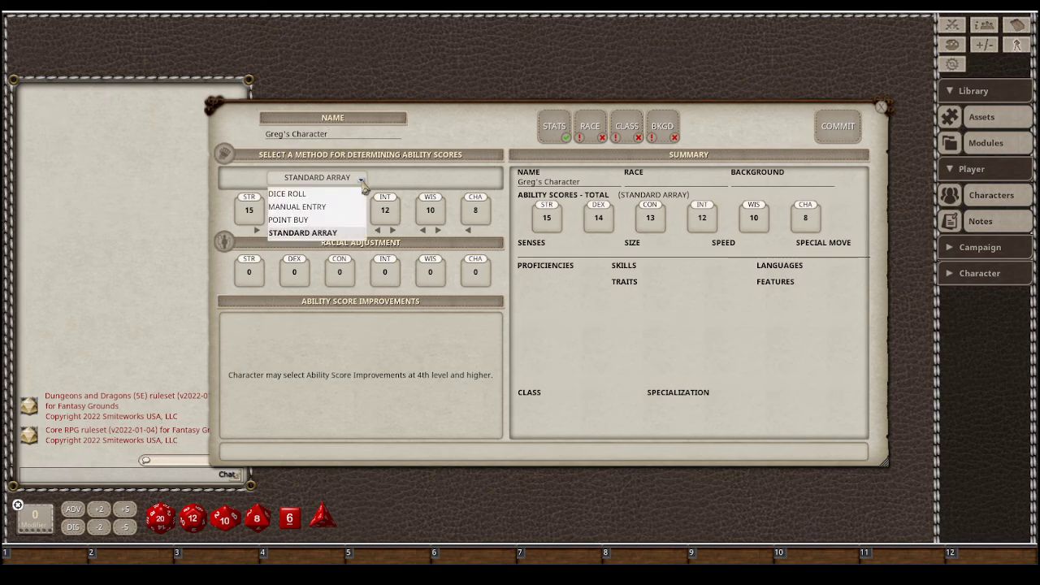
{"action": "left_click", "coordinate": [305, 194]}
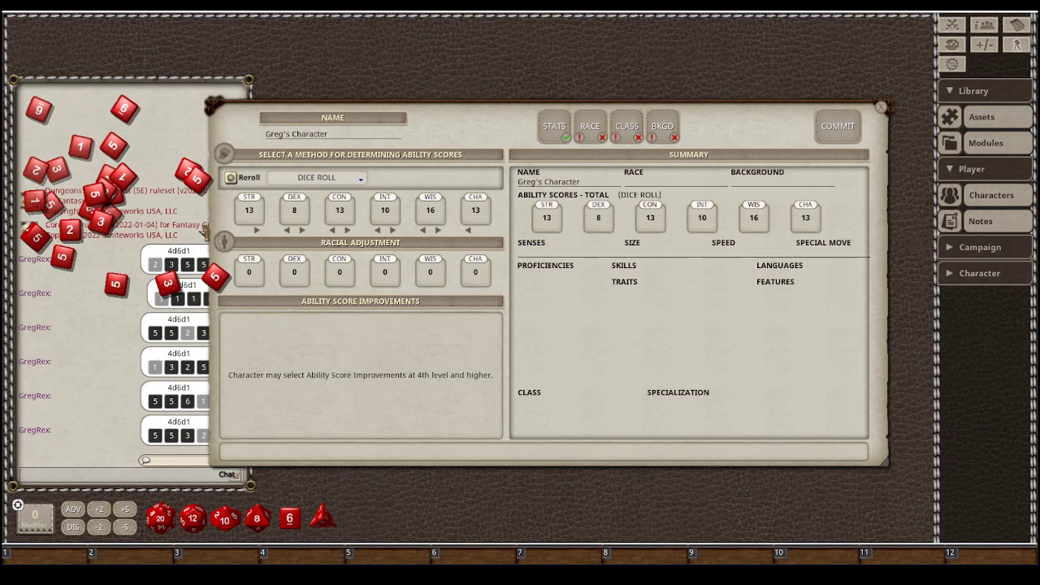
{"action": "left_click", "coordinate": [360, 179]}
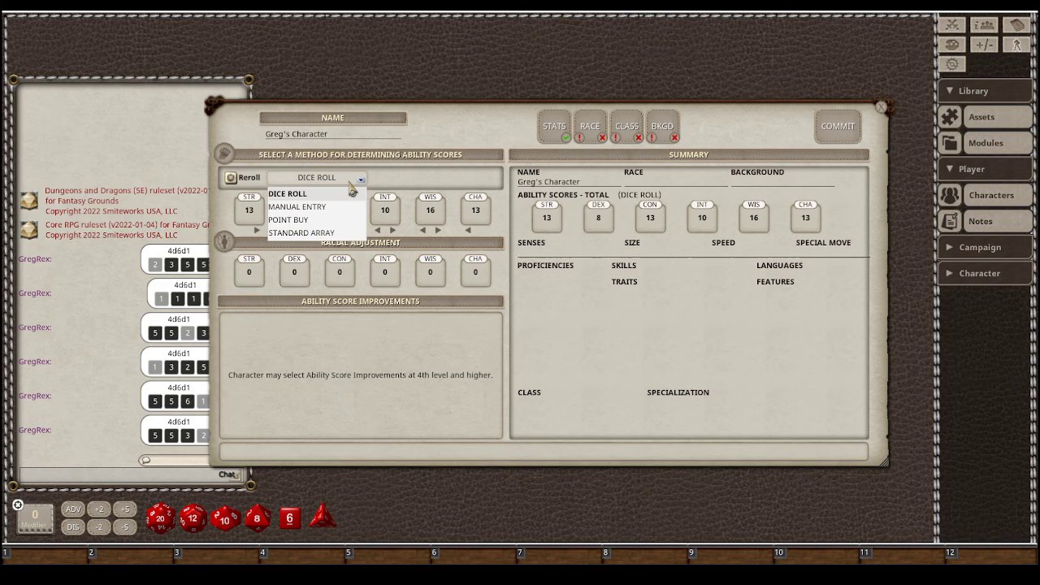
{"action": "left_click", "coordinate": [290, 220]}
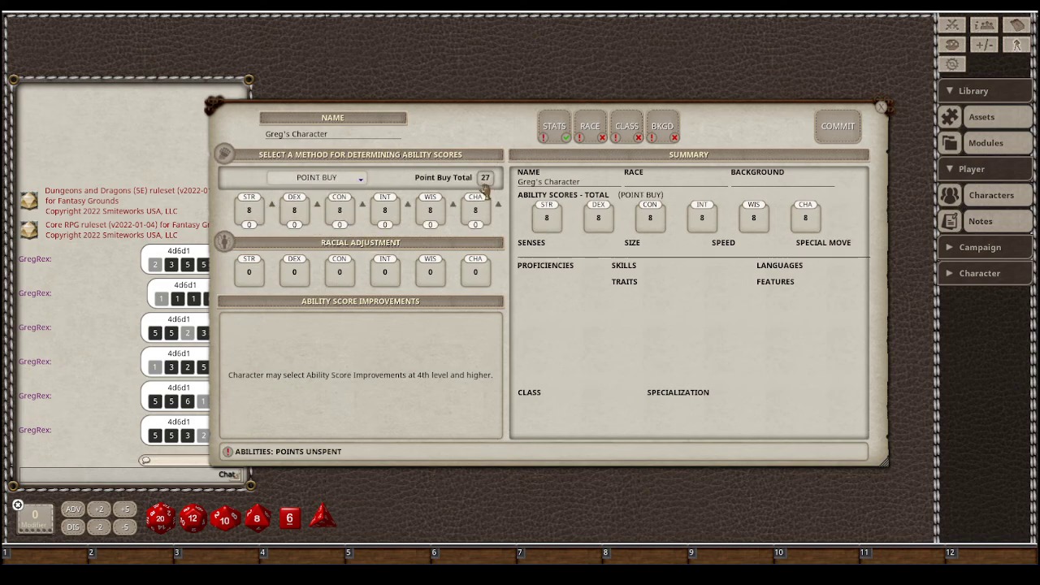
{"action": "left_click", "coordinate": [272, 206]}
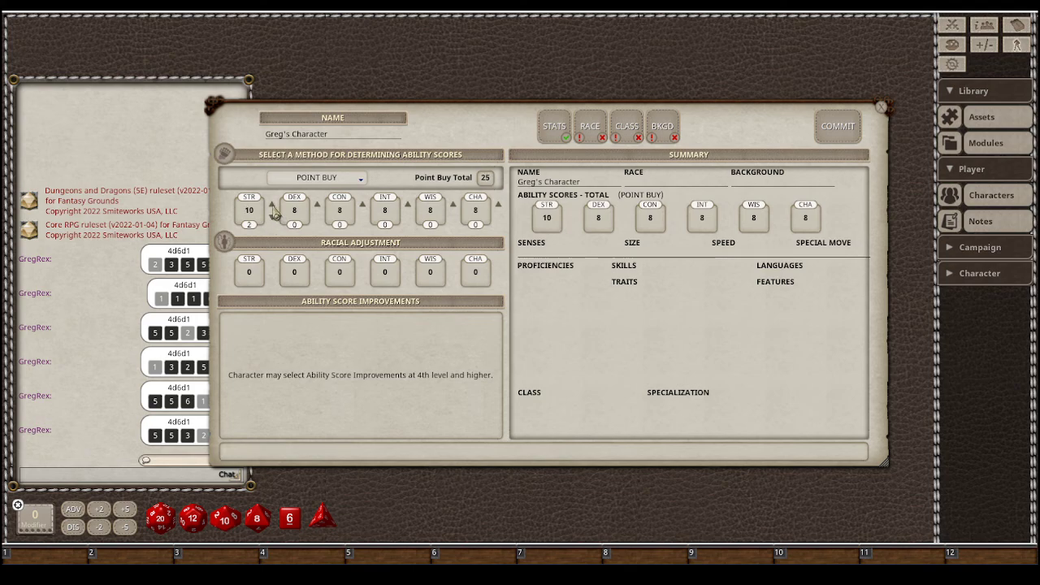
{"action": "left_click", "coordinate": [273, 206]}
- Use the Standard Array and arrange it as STR 12, DEX 13, CON 14, INT 10, WIS 15, CHA 8
{"action": "left_click", "coordinate": [361, 180]}
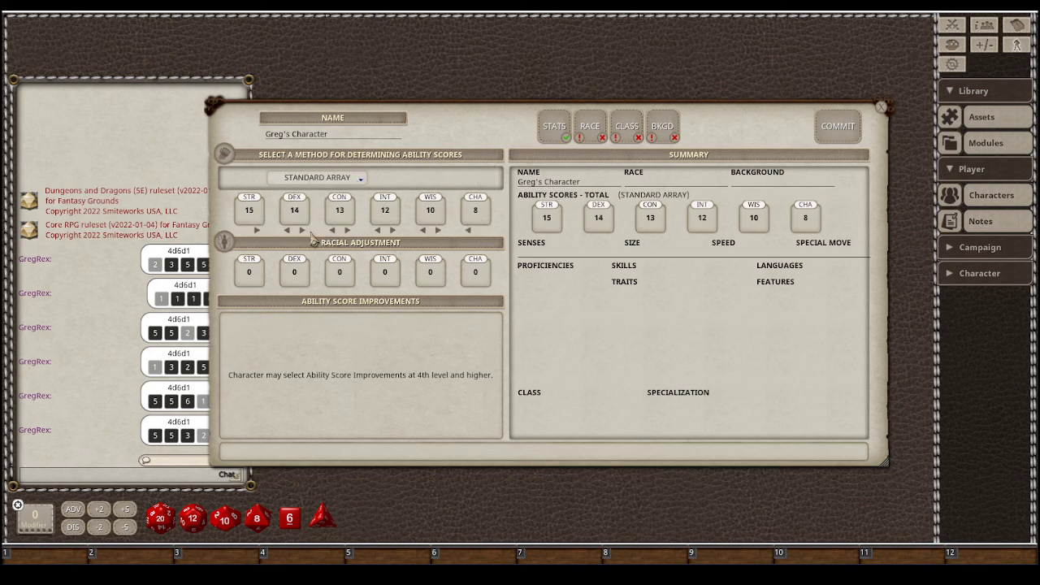
{"action": "left_click", "coordinate": [316, 233]}
{"action": "left_click", "coordinate": [287, 231]}
- Choose the Gith race with the Githyanki subrace and Default racial modifiers of Intelligence +1 and Strength +2
{"action": "left_click", "coordinate": [591, 128]}
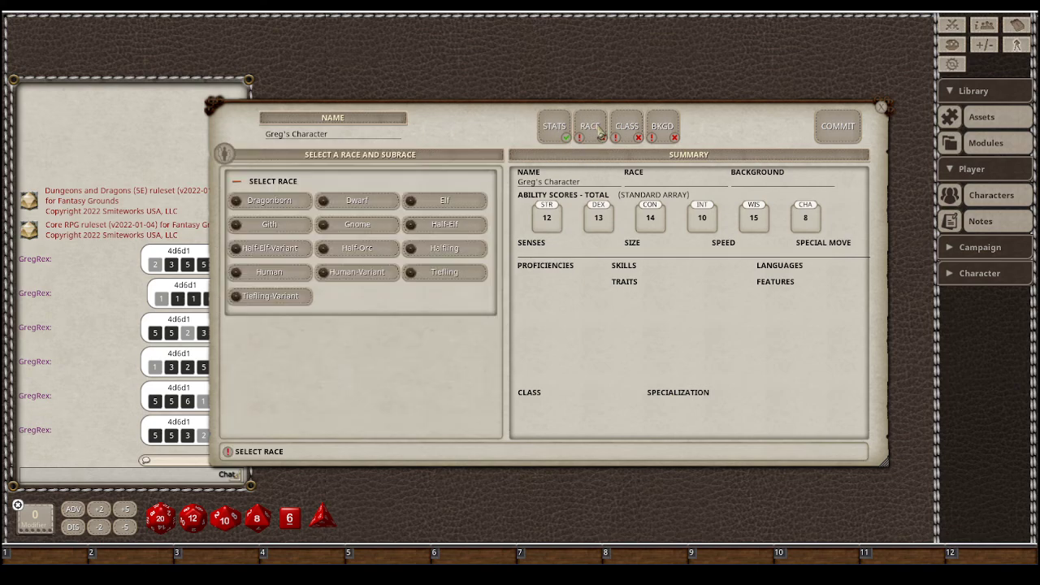
{"action": "left_click", "coordinate": [271, 225]}
{"action": "left_click", "coordinate": [274, 229]}
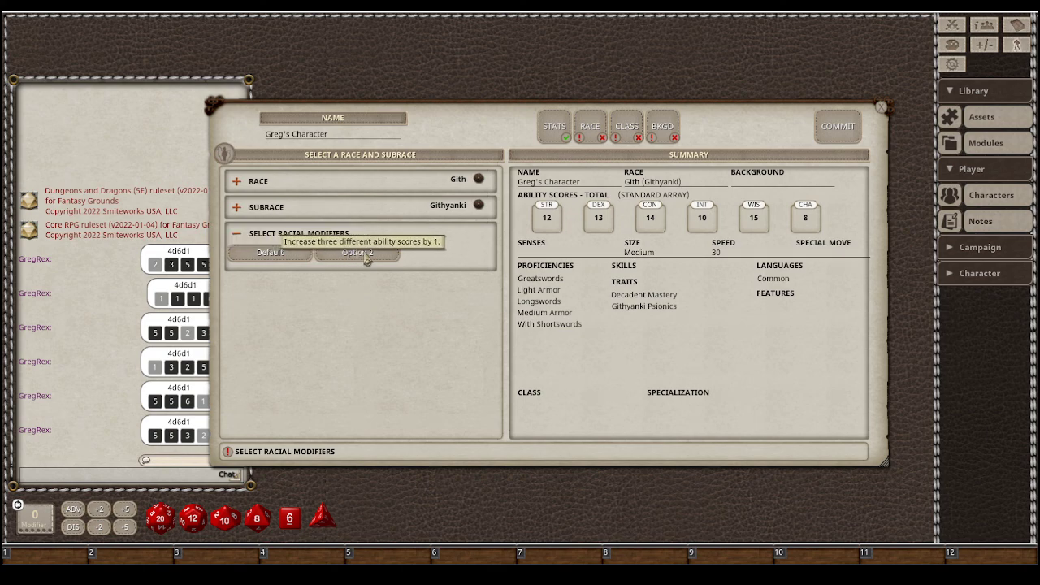
{"action": "left_click", "coordinate": [263, 258]}
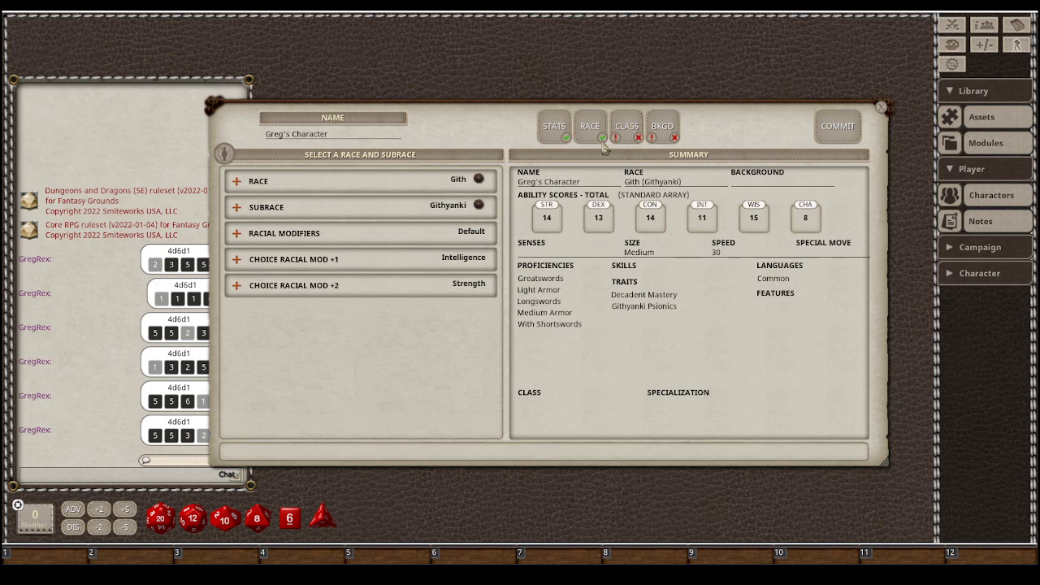
- Make the character a level 1 Cleric of the Arcana Domain with Medicine and Persuasion skill proficiencies
{"action": "left_click", "coordinate": [627, 129]}
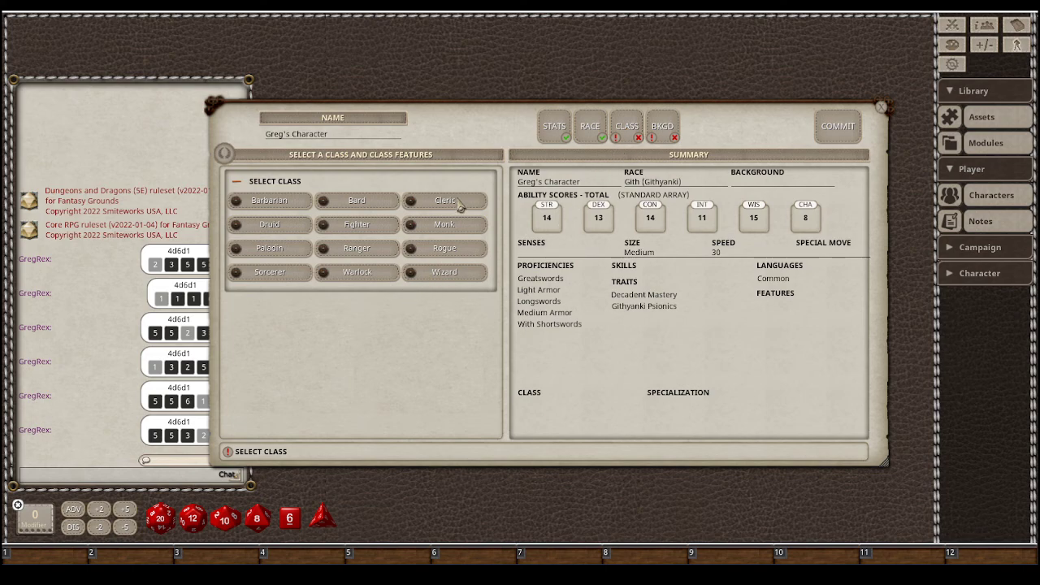
{"action": "left_click", "coordinate": [459, 206]}
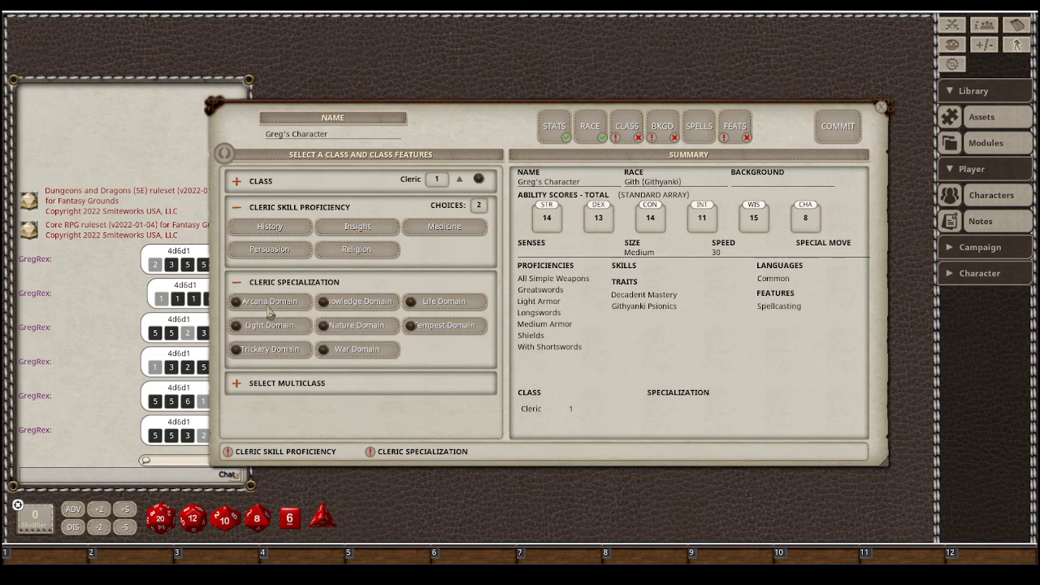
{"action": "left_click", "coordinate": [271, 302]}
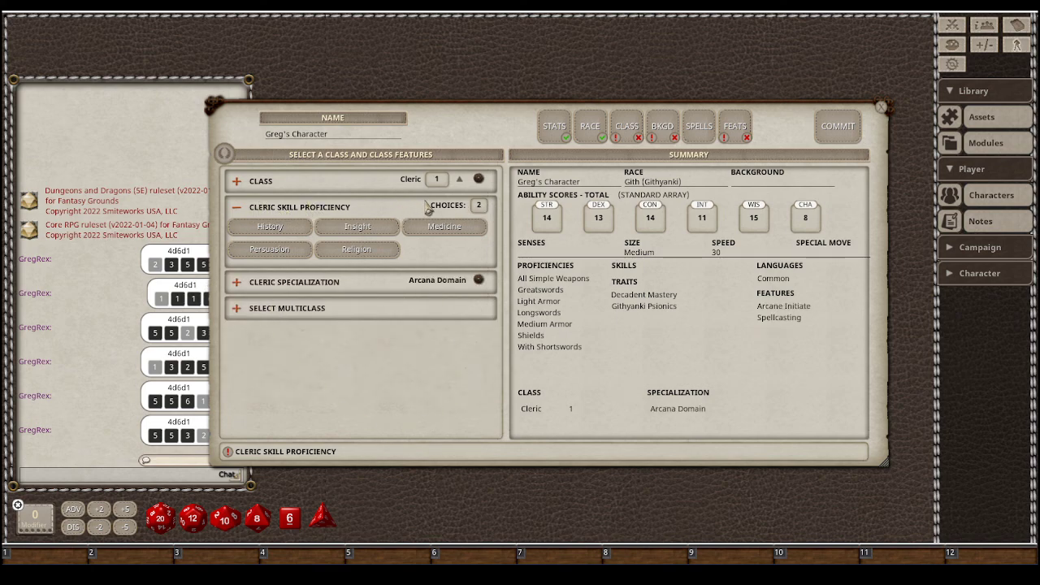
{"action": "left_click", "coordinate": [445, 227]}
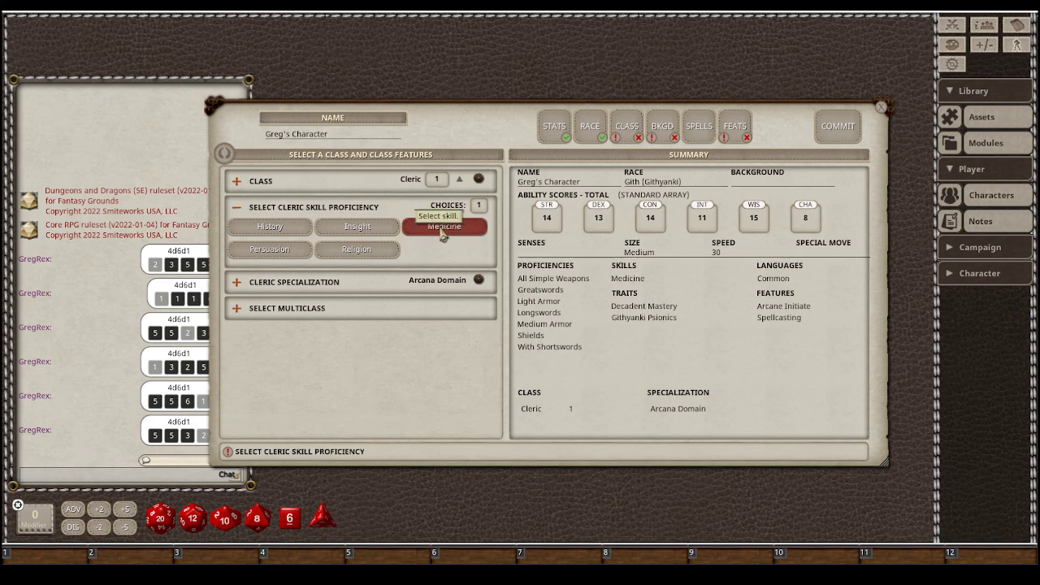
{"action": "left_click", "coordinate": [270, 249]}
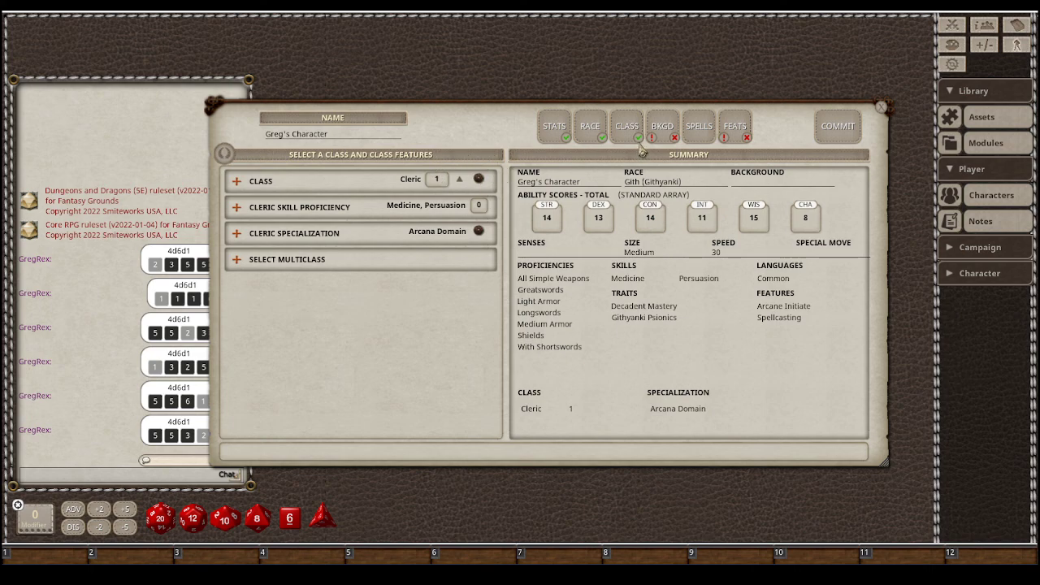
- Give the character the Acolyte background with Draconic and Undercommon as the language choices
{"action": "left_click", "coordinate": [663, 128]}
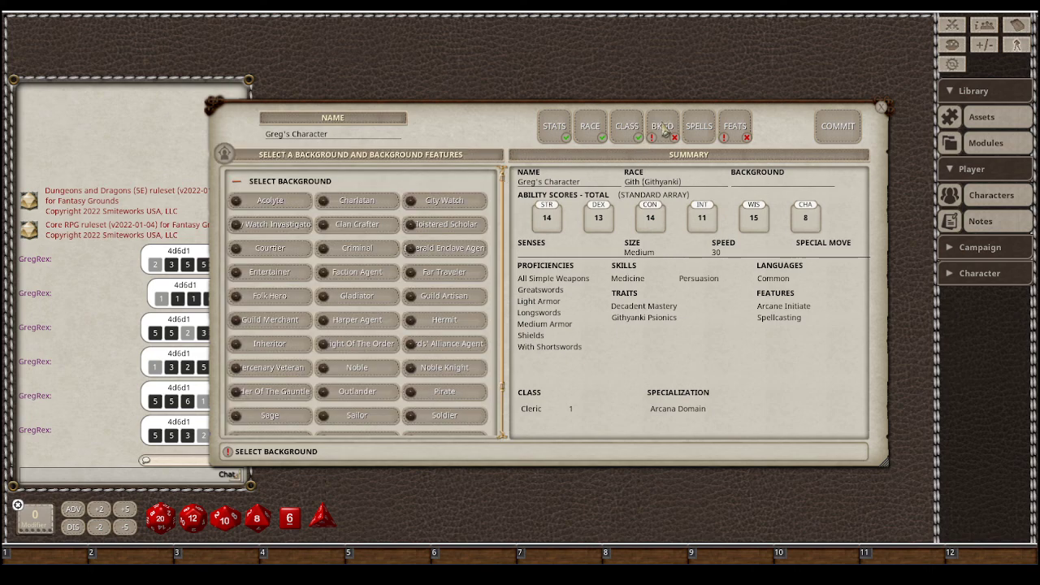
{"action": "left_click", "coordinate": [273, 205]}
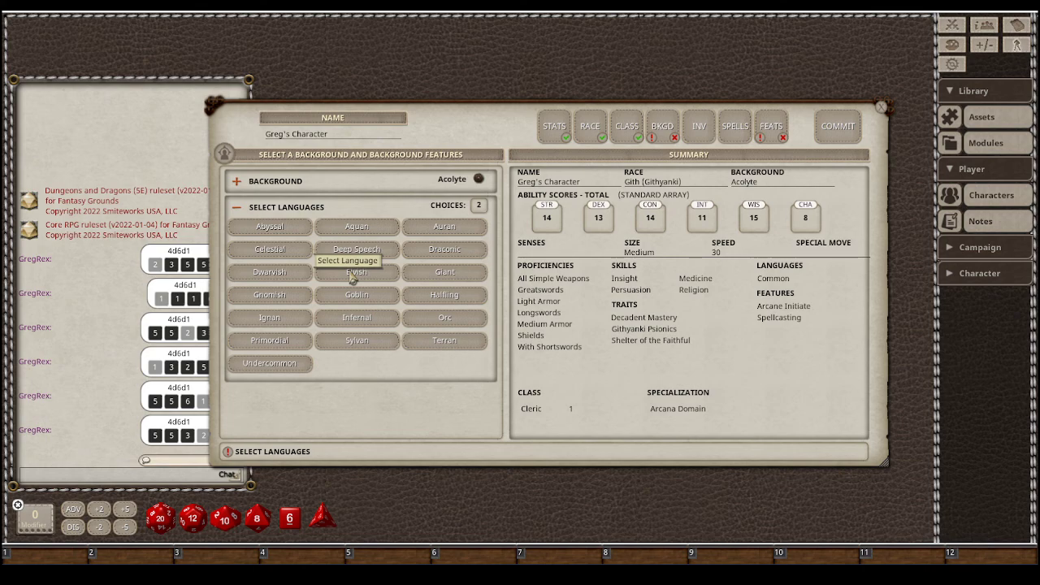
{"action": "left_click", "coordinate": [451, 255]}
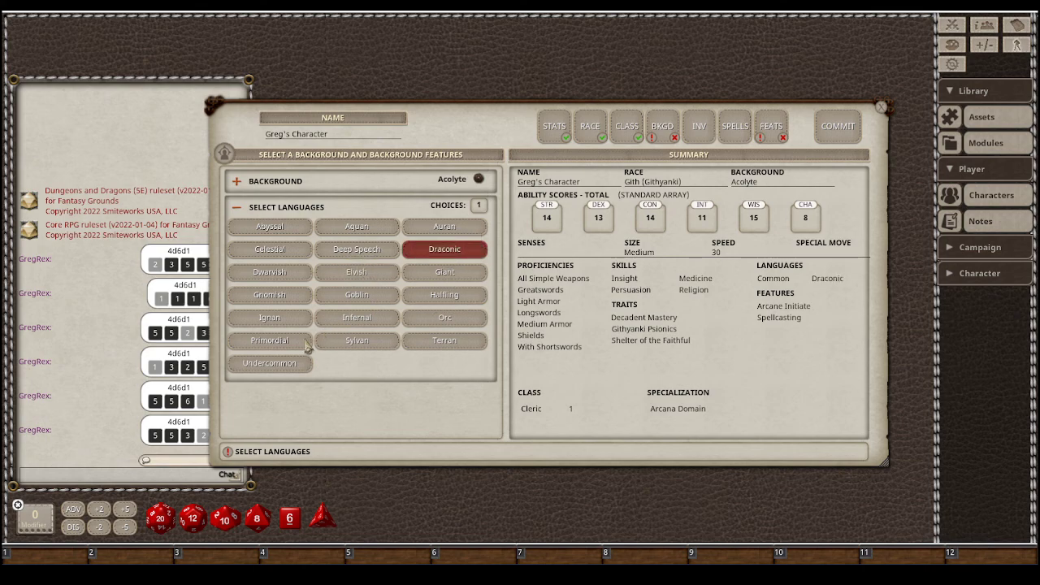
{"action": "left_click", "coordinate": [302, 366]}
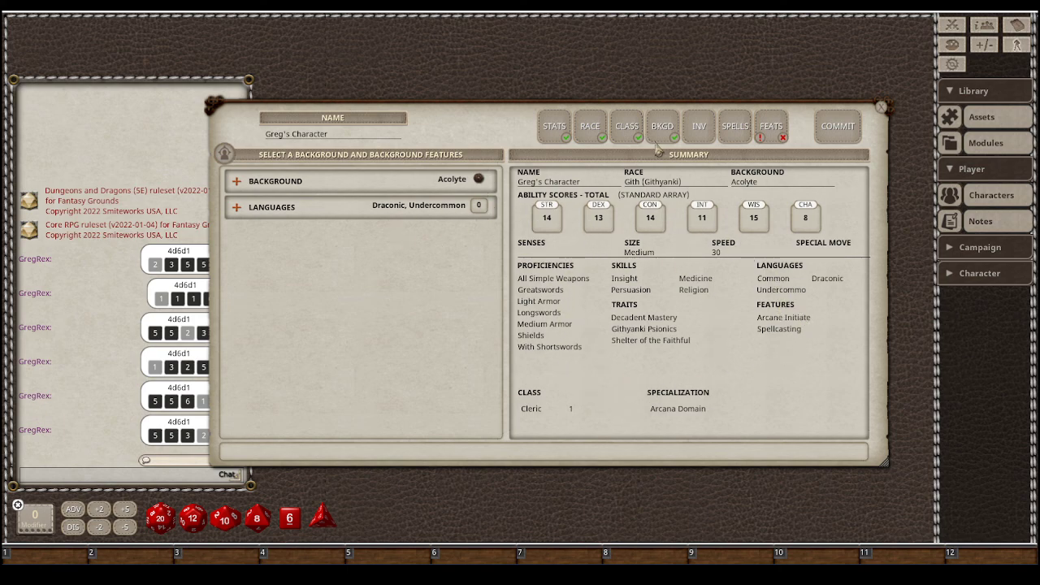
- Choose the starting equipment: Priest's Pack, Chain Mail, Light Hammer, an Amulet as holy symbol and an Emblem as background choice
{"action": "left_click", "coordinate": [699, 130]}
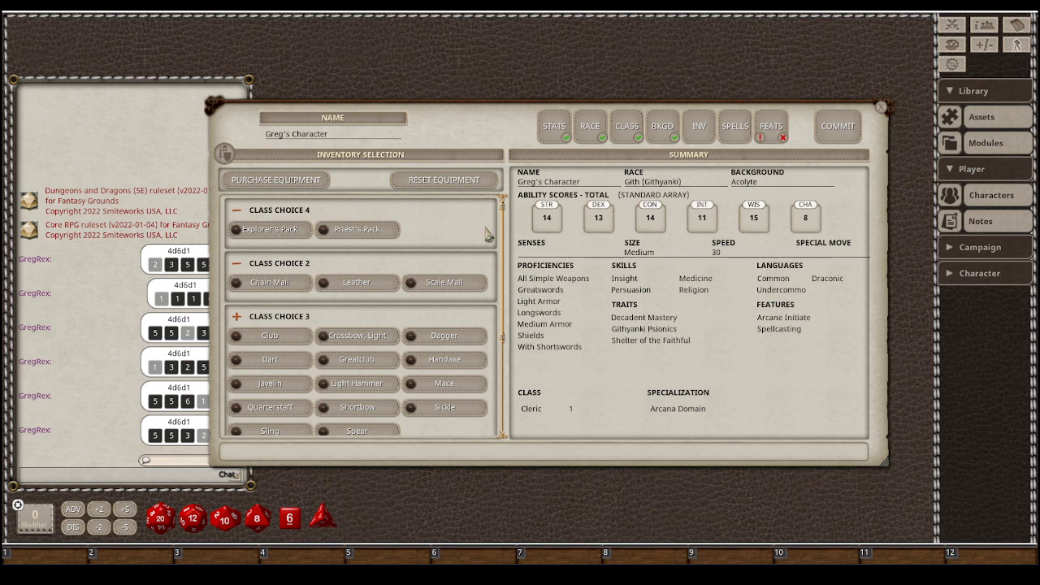
{"action": "left_click", "coordinate": [353, 234]}
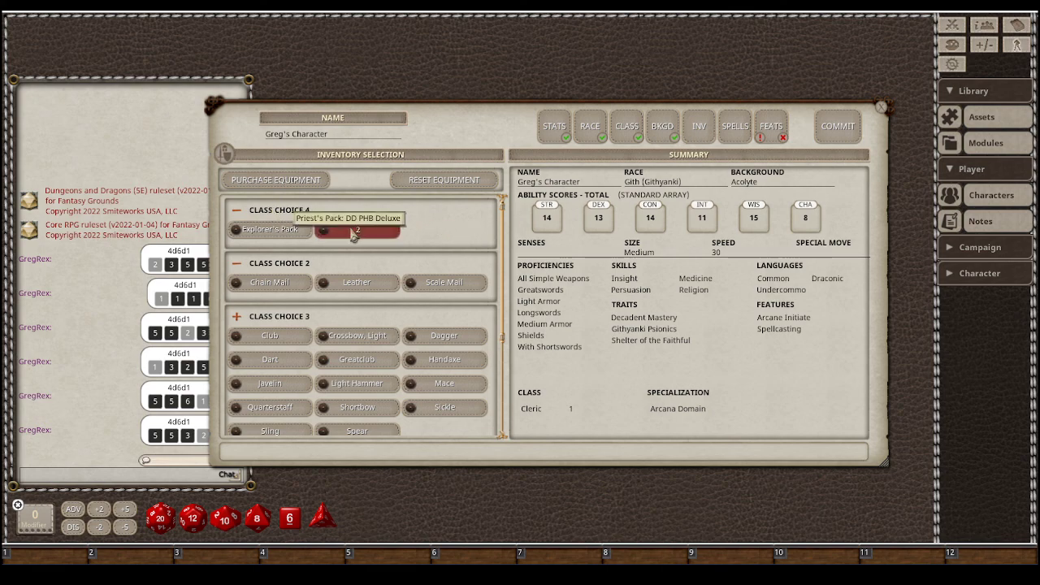
{"action": "left_click", "coordinate": [276, 257]}
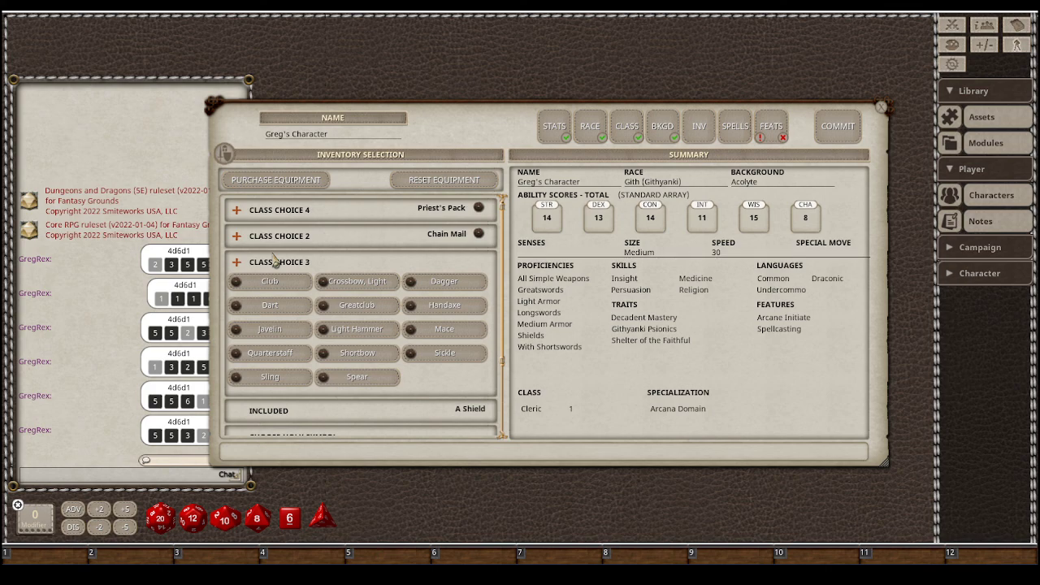
{"action": "left_click", "coordinate": [357, 329]}
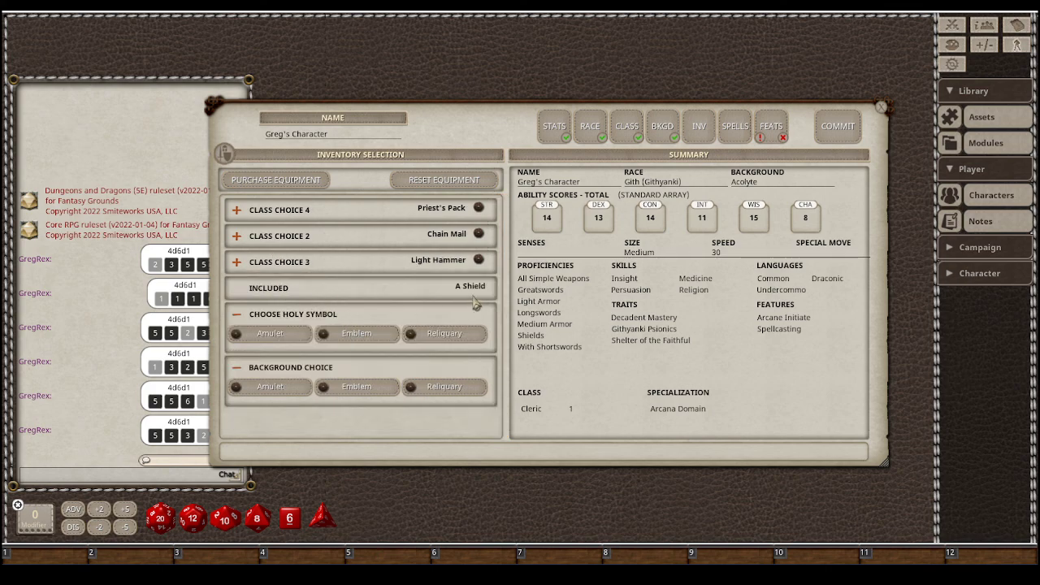
{"action": "left_click", "coordinate": [268, 337]}
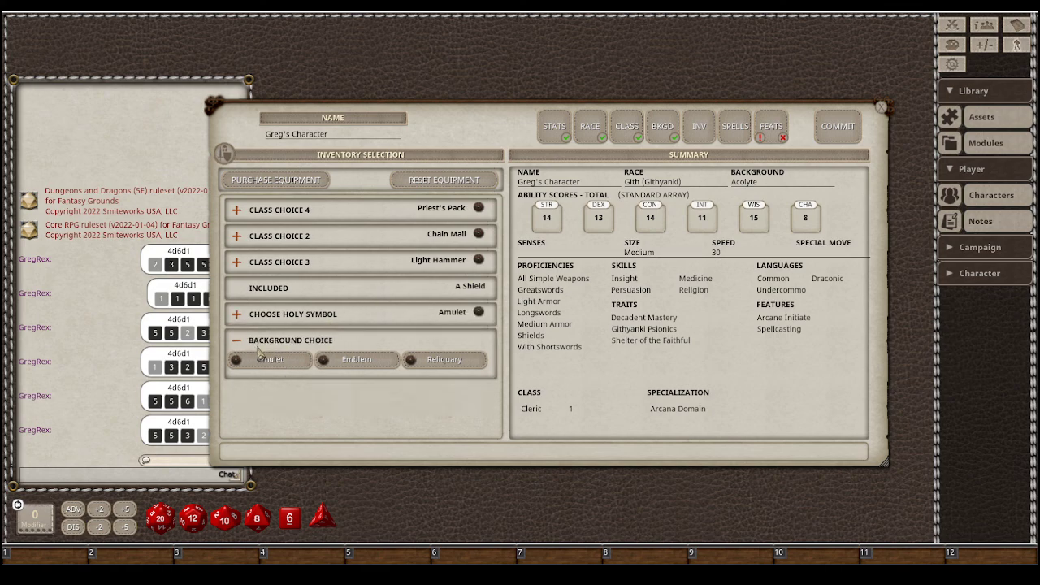
{"action": "left_click", "coordinate": [358, 360]}
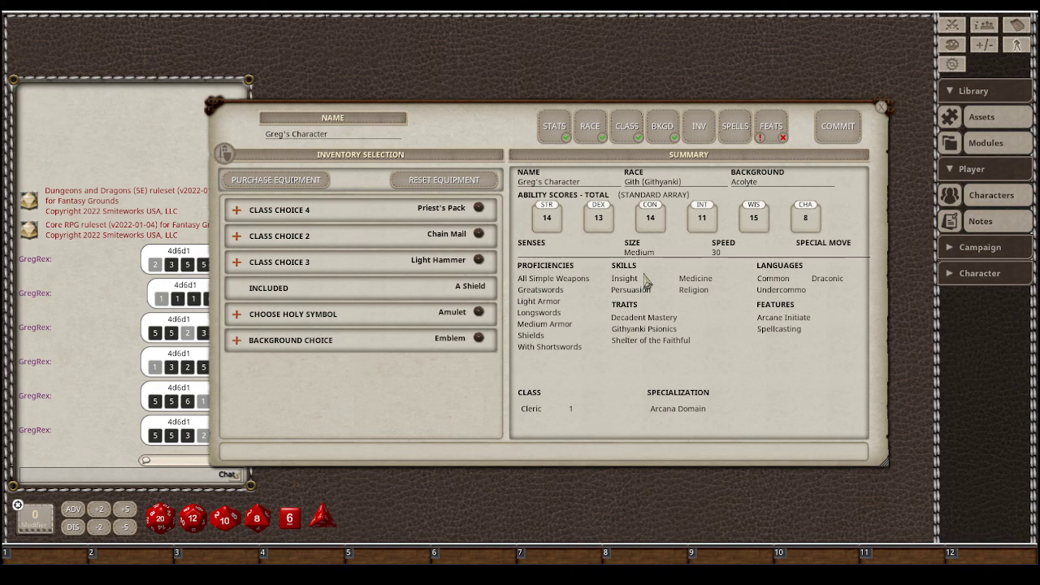
- Add the Cleric cantrips Light, Guidance and Sacred Flame to the selected spells
{"action": "left_click", "coordinate": [735, 130]}
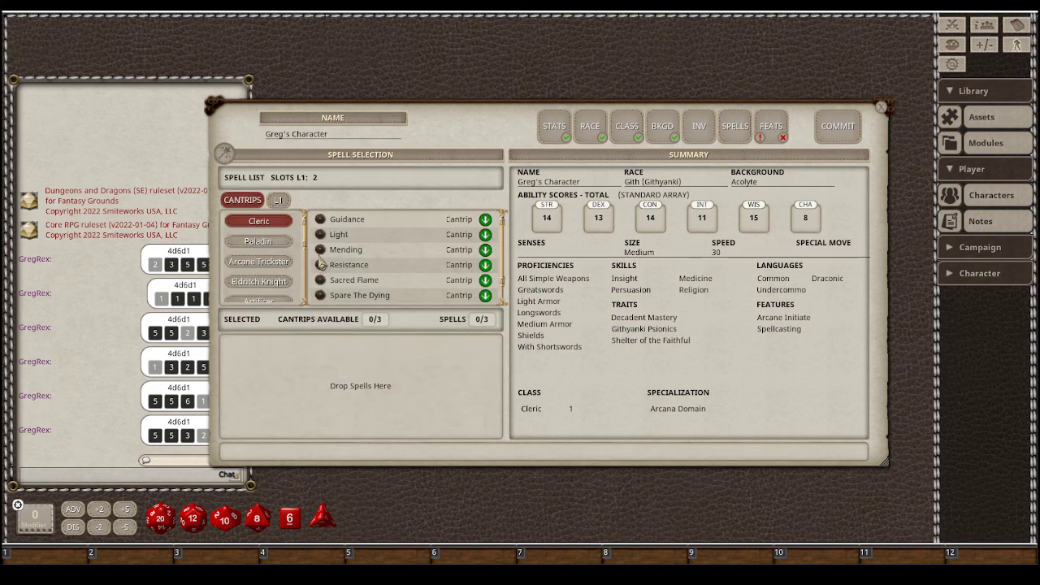
{"action": "left_click", "coordinate": [485, 234]}
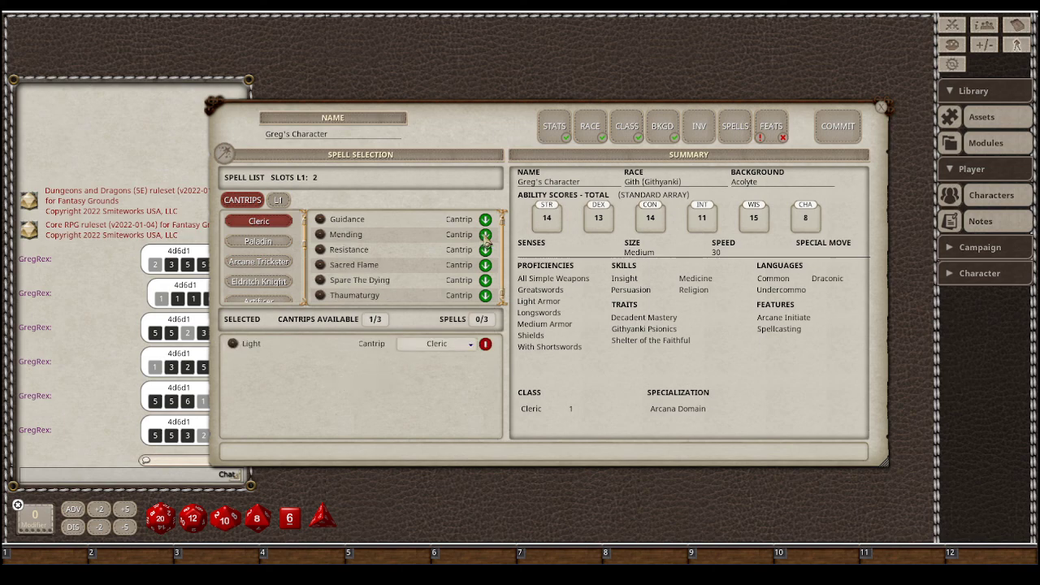
{"action": "left_click", "coordinate": [487, 222]}
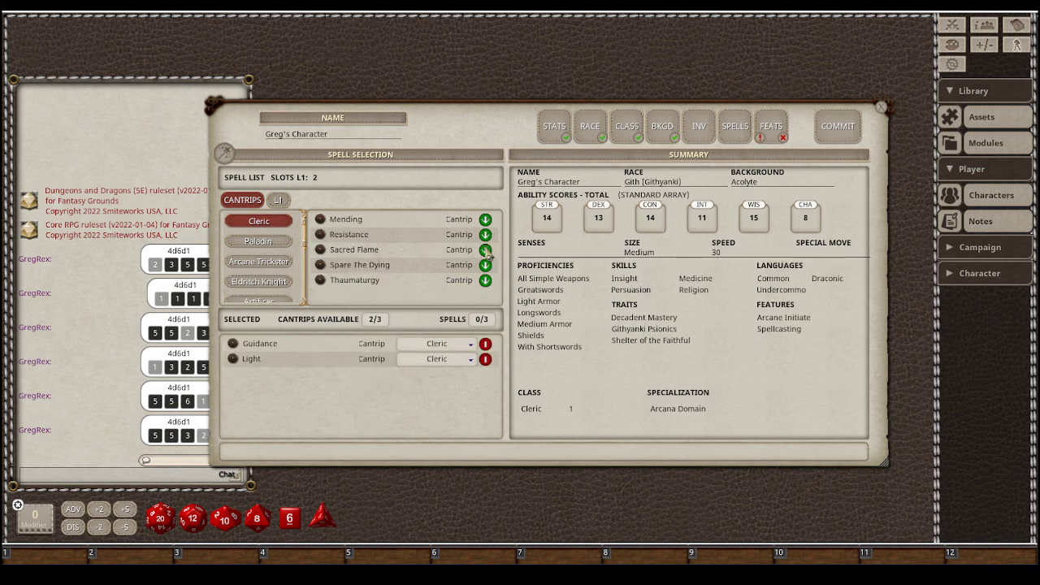
{"action": "left_click", "coordinate": [484, 249]}
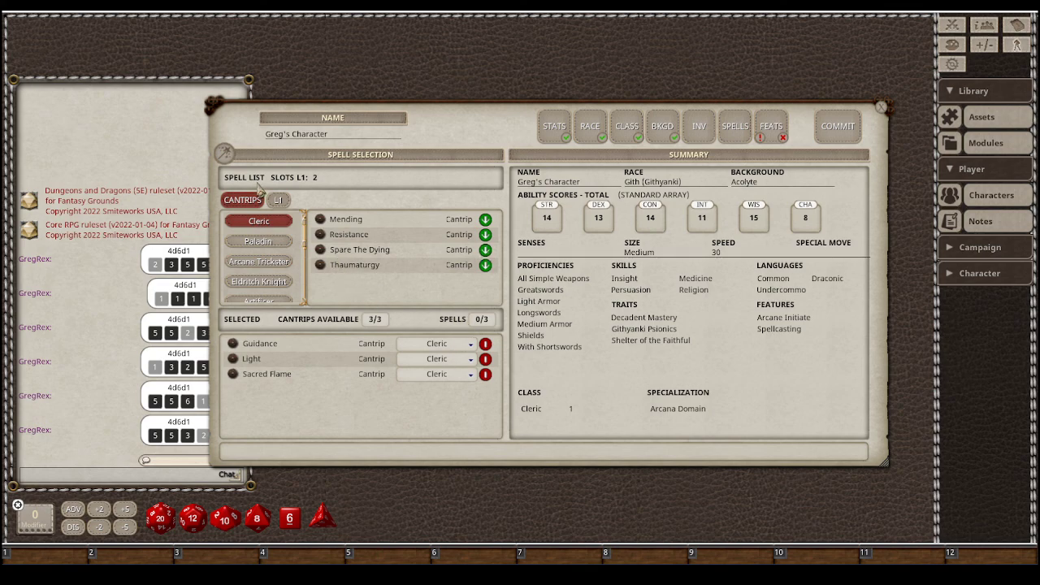
- Add the level 1 Cleric spells Bless, Cure Wounds and Protection From Evil And Good
{"action": "left_click", "coordinate": [279, 201]}
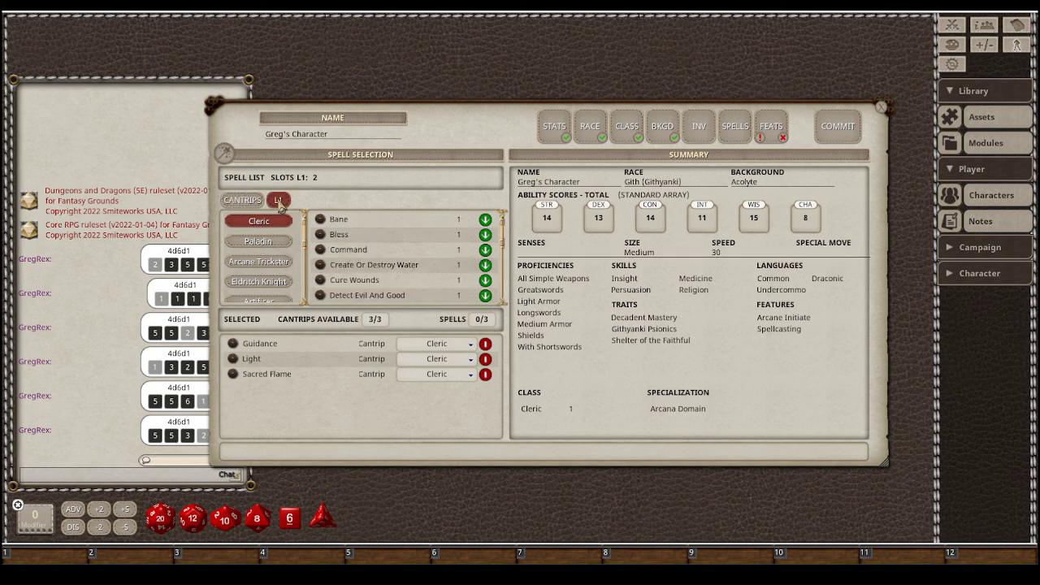
{"action": "left_click", "coordinate": [485, 235]}
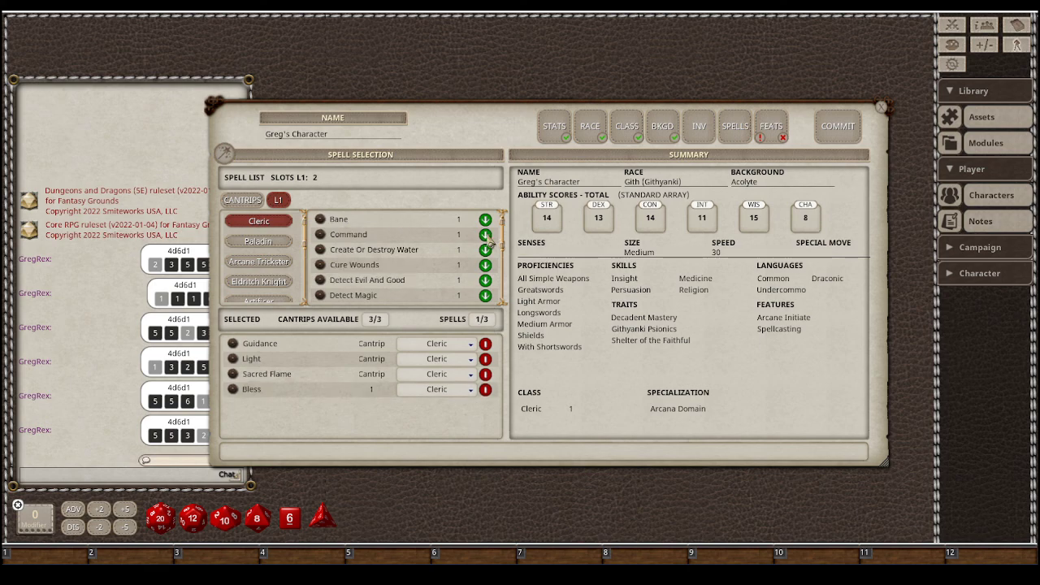
{"action": "left_click", "coordinate": [485, 265]}
{"action": "scroll", "coordinate": [416, 272], "scroll_direction": "down", "scroll_amount": 2}
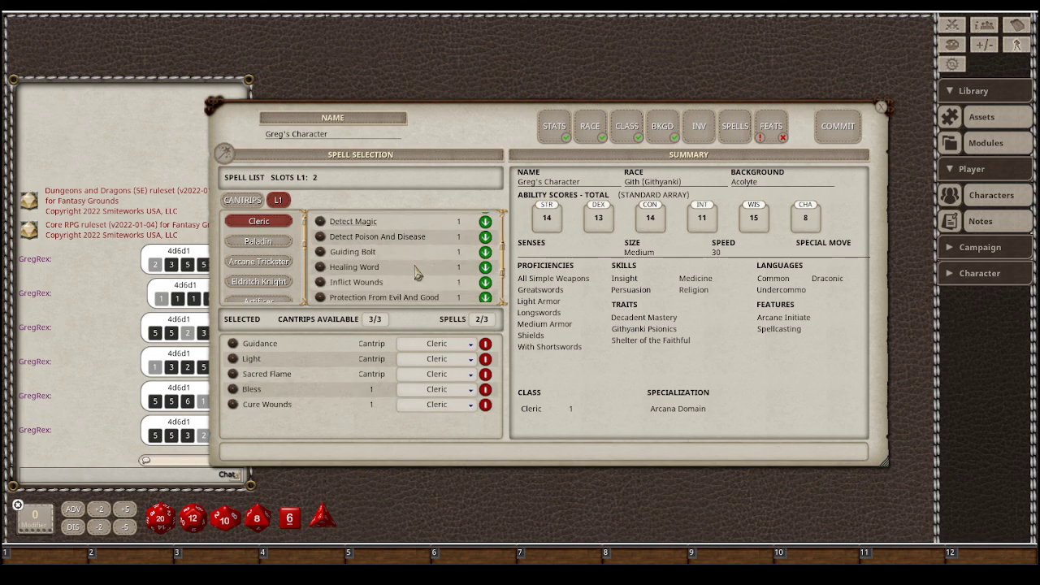
{"action": "left_click", "coordinate": [485, 297]}
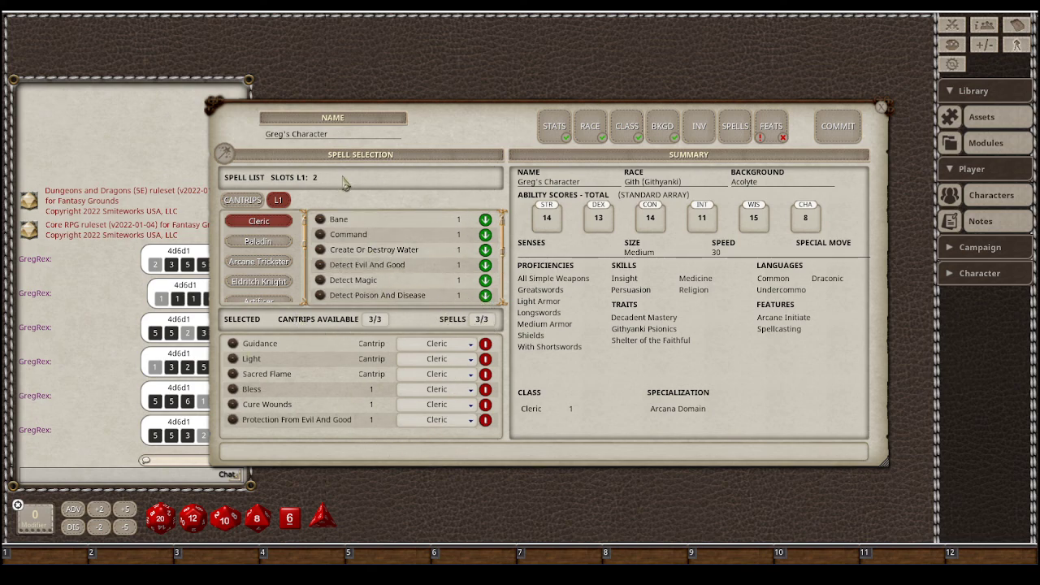
- Check the available feat choices and commit the finished character
{"action": "left_click", "coordinate": [771, 128]}
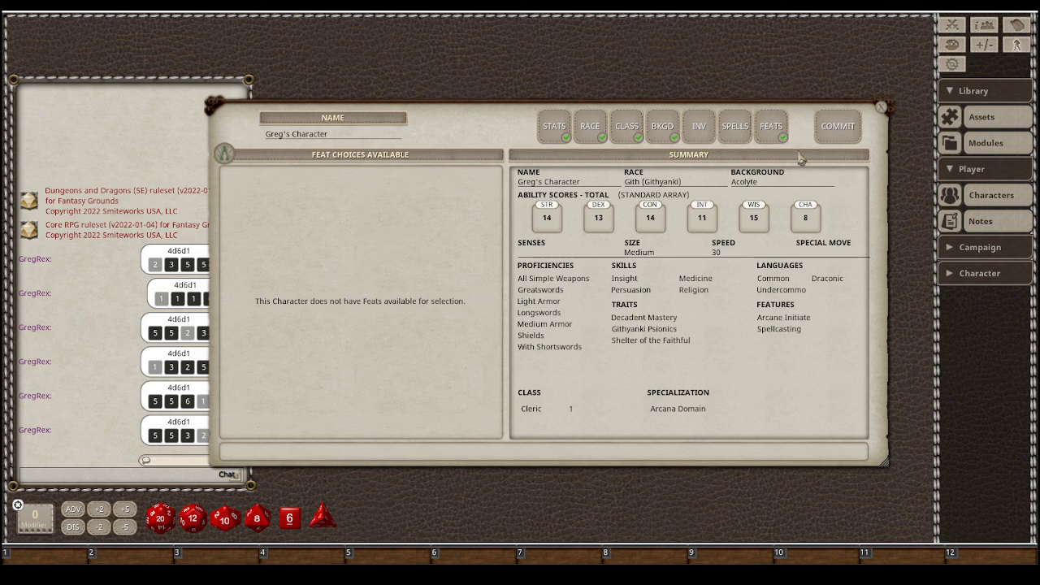
{"action": "left_click", "coordinate": [838, 126]}
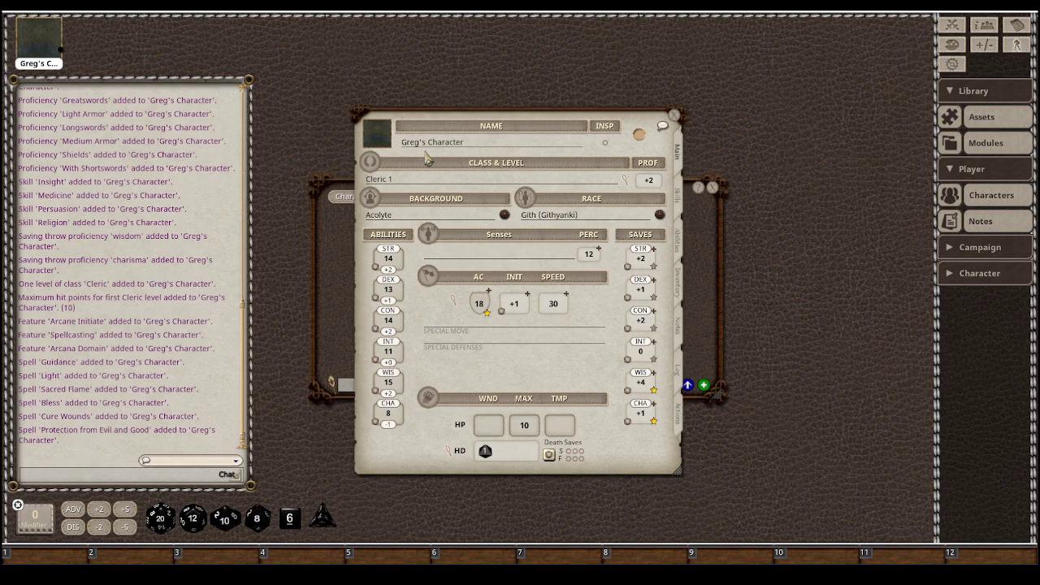
- Review the new character sheet's skills, abilities with the Arcana Domain feature, inventory, and weapon and spell actions
{"action": "left_click", "coordinate": [680, 199]}
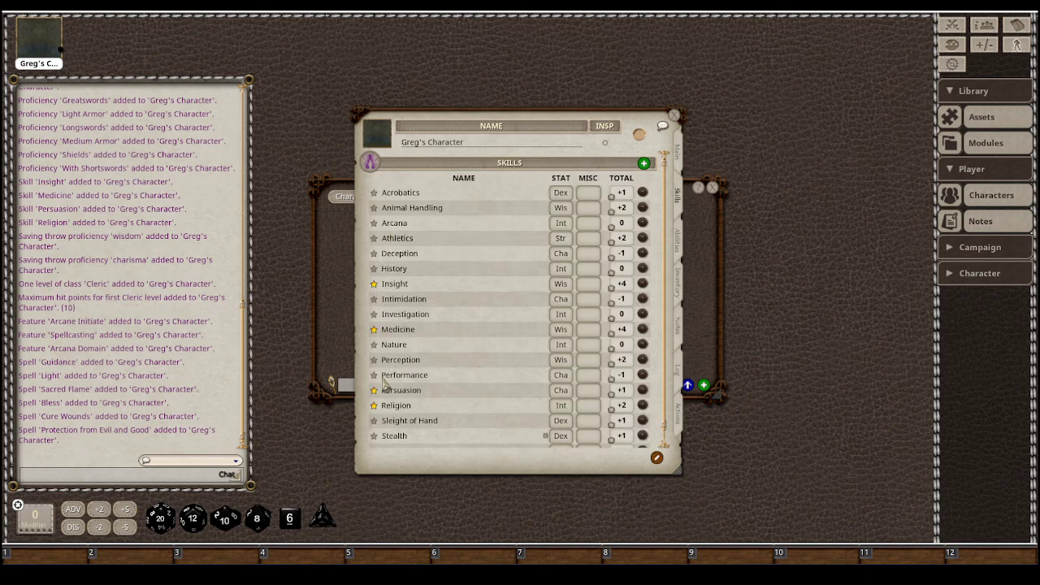
{"action": "left_click", "coordinate": [681, 248]}
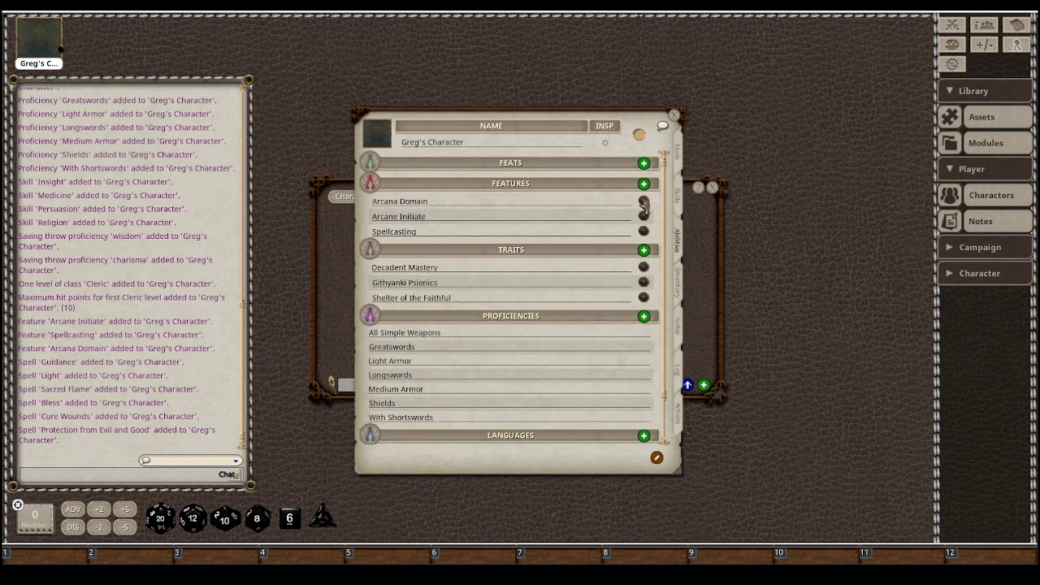
{"action": "left_click", "coordinate": [642, 201]}
{"action": "left_click", "coordinate": [624, 185]}
{"action": "left_click", "coordinate": [682, 293]}
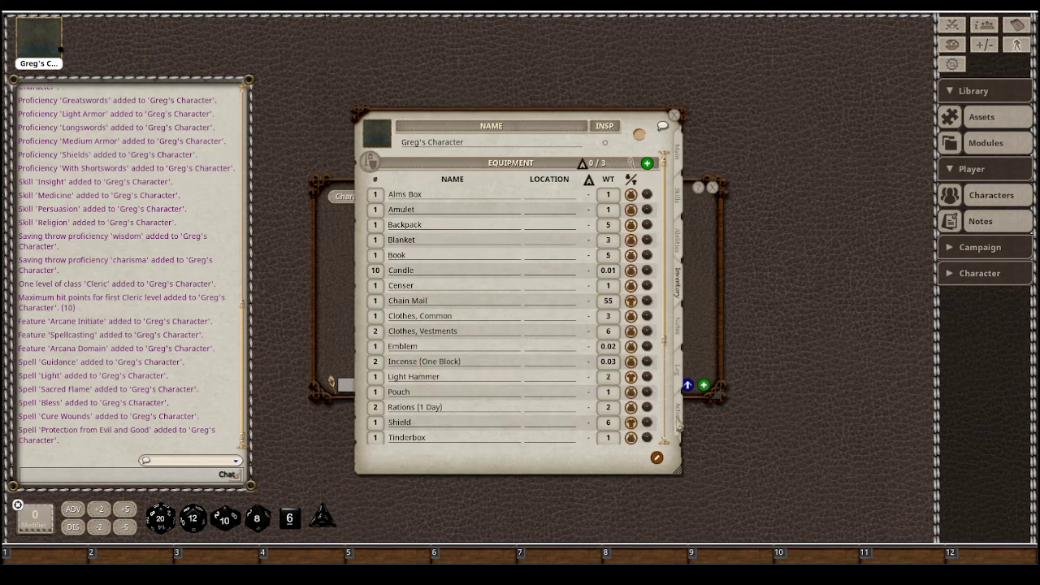
{"action": "left_click", "coordinate": [679, 425]}
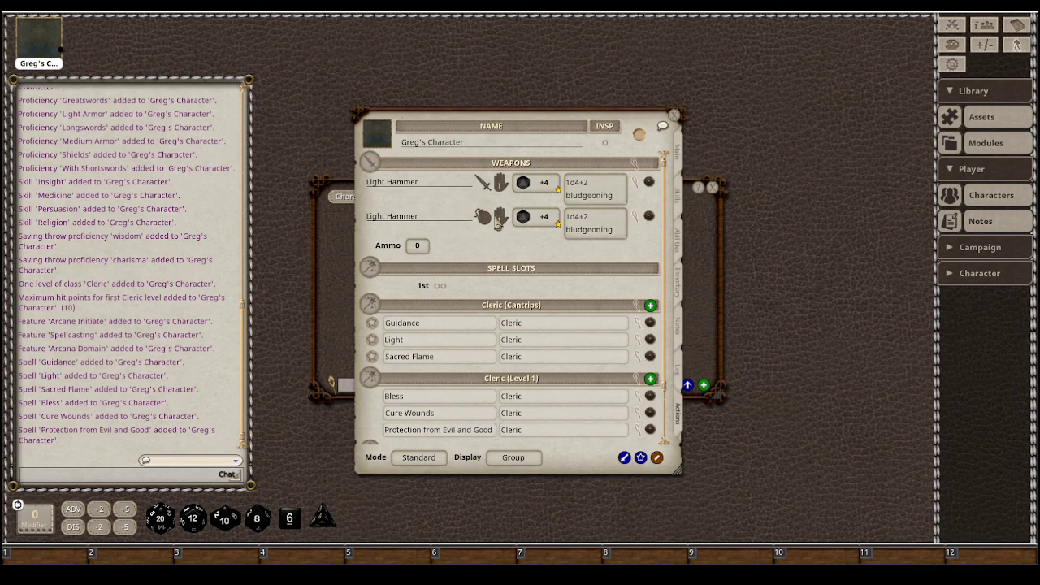
{"action": "scroll", "coordinate": [460, 246], "scroll_direction": "down", "scroll_amount": 1}
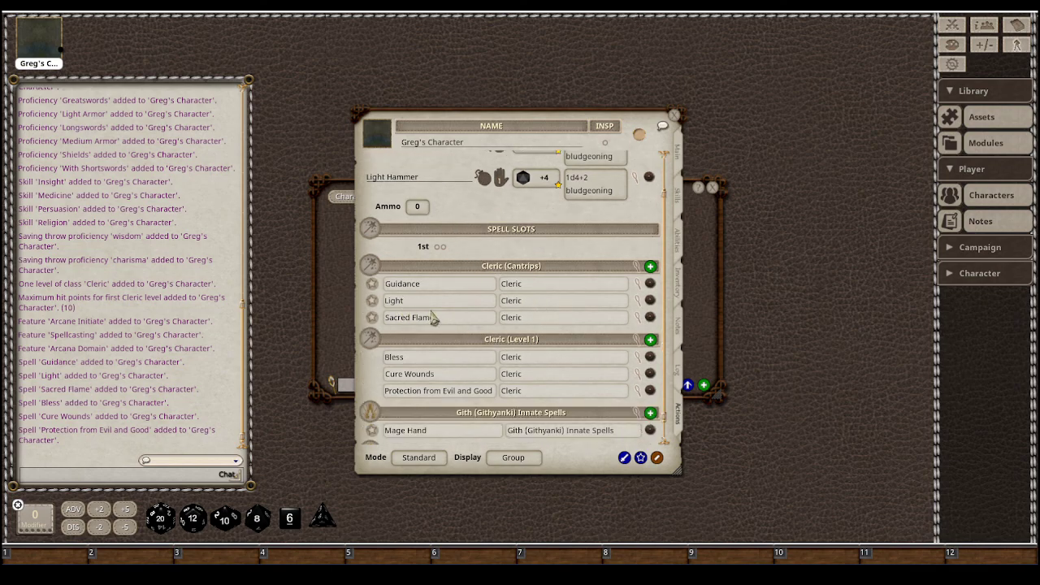
{"action": "scroll", "coordinate": [433, 319], "scroll_direction": "down", "scroll_amount": 1}
- Set the character's actions to Combat mode with the Actions display and look over the weapons and spells
{"action": "left_click", "coordinate": [423, 460]}
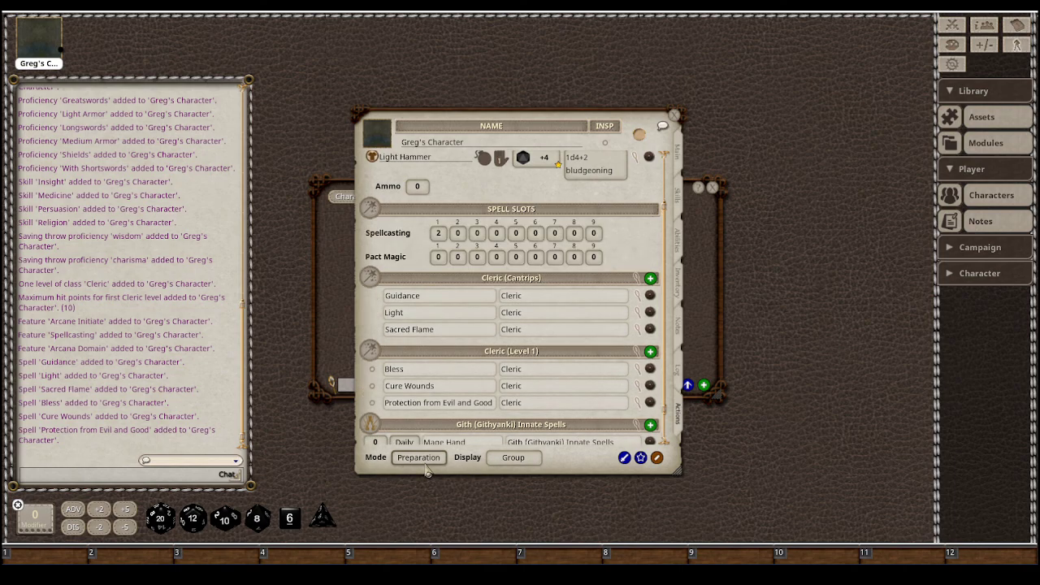
{"action": "left_click", "coordinate": [424, 461]}
{"action": "left_click", "coordinate": [517, 460]}
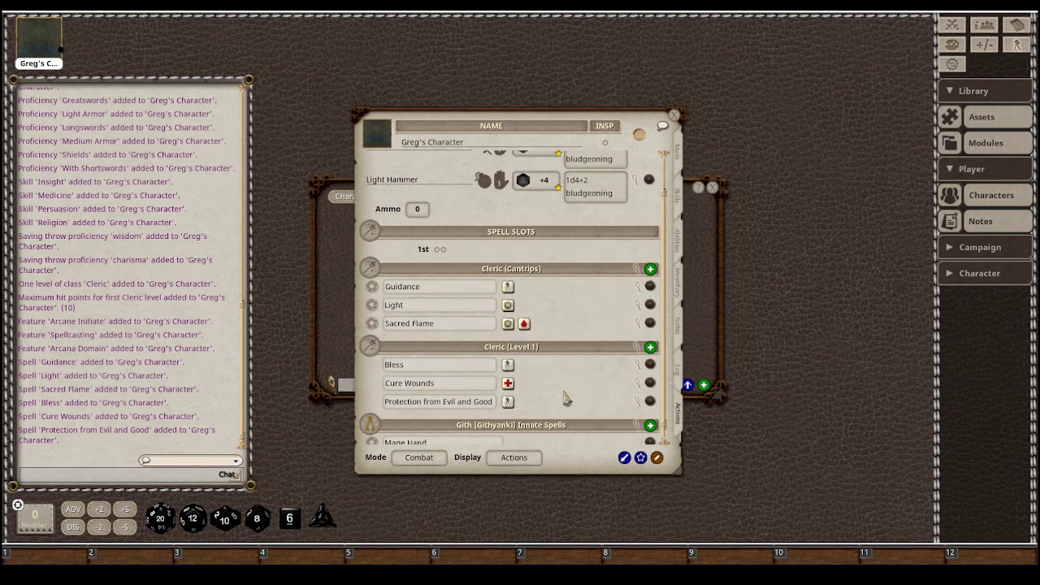
{"action": "scroll", "coordinate": [566, 398], "scroll_direction": "down", "scroll_amount": 1}
{"action": "scroll", "coordinate": [564, 390], "scroll_direction": "up", "scroll_amount": 3}
{"action": "scroll", "coordinate": [562, 382], "scroll_direction": "down", "scroll_amount": 3}
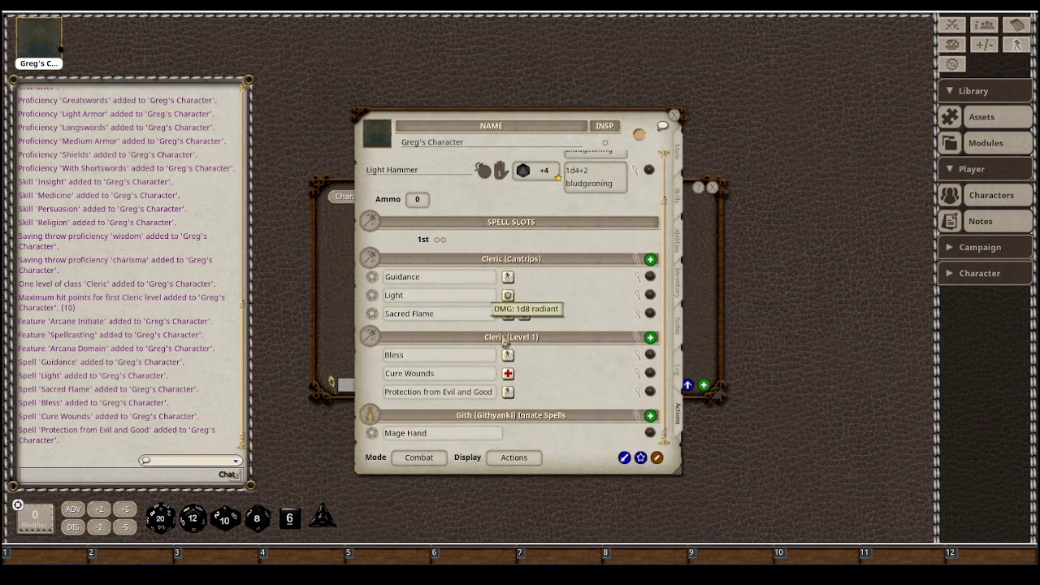
{"action": "scroll", "coordinate": [602, 372], "scroll_direction": "up", "scroll_amount": 2}
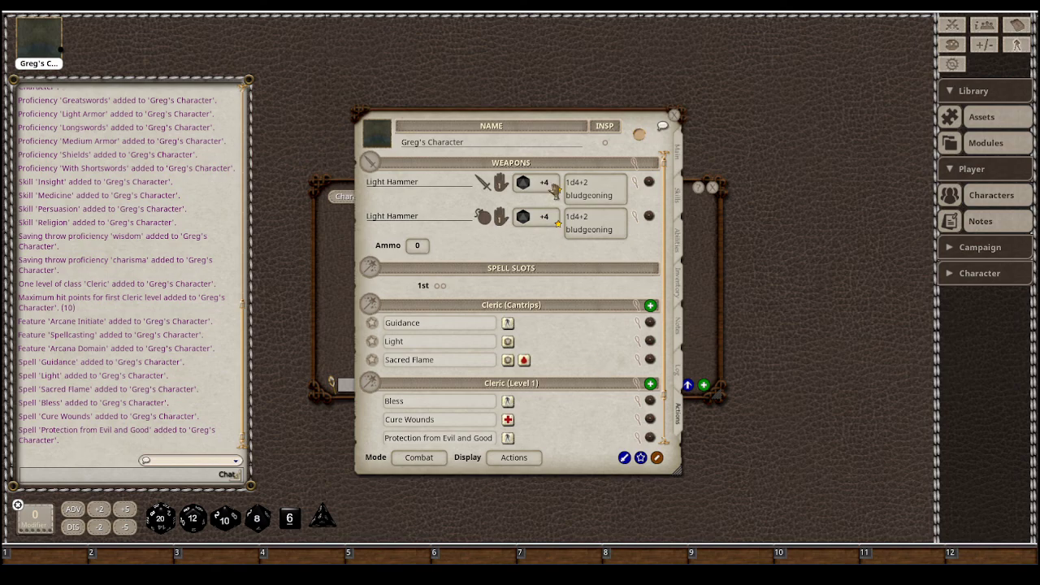
- Set the character's portrait to the helmeted figure male18.jpg from the portrait folders
{"action": "left_click", "coordinate": [678, 154]}
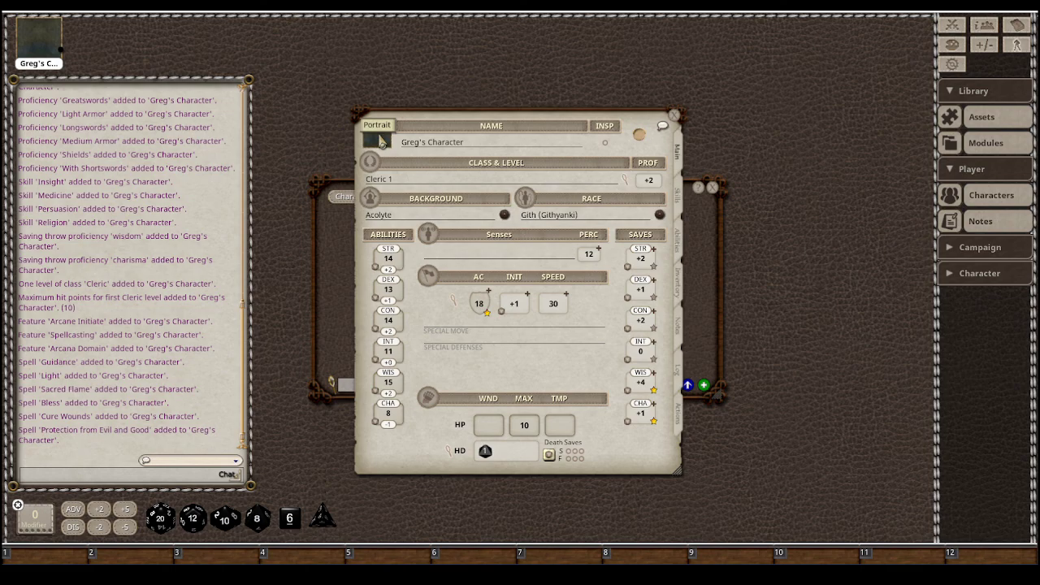
{"action": "left_click", "coordinate": [378, 140]}
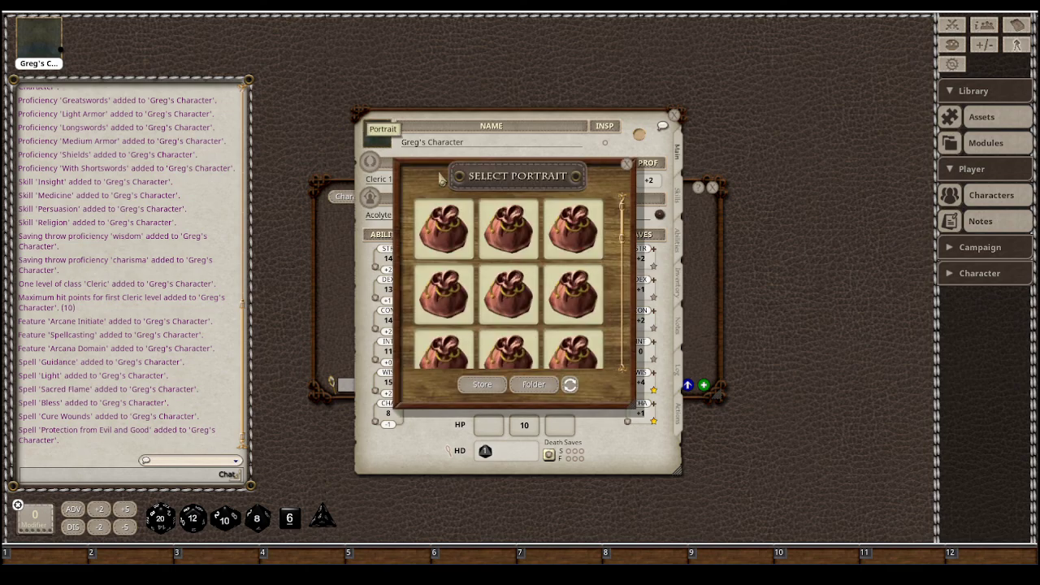
{"action": "left_click_drag", "start_coordinate": [623, 233], "coordinate": [621, 285]}
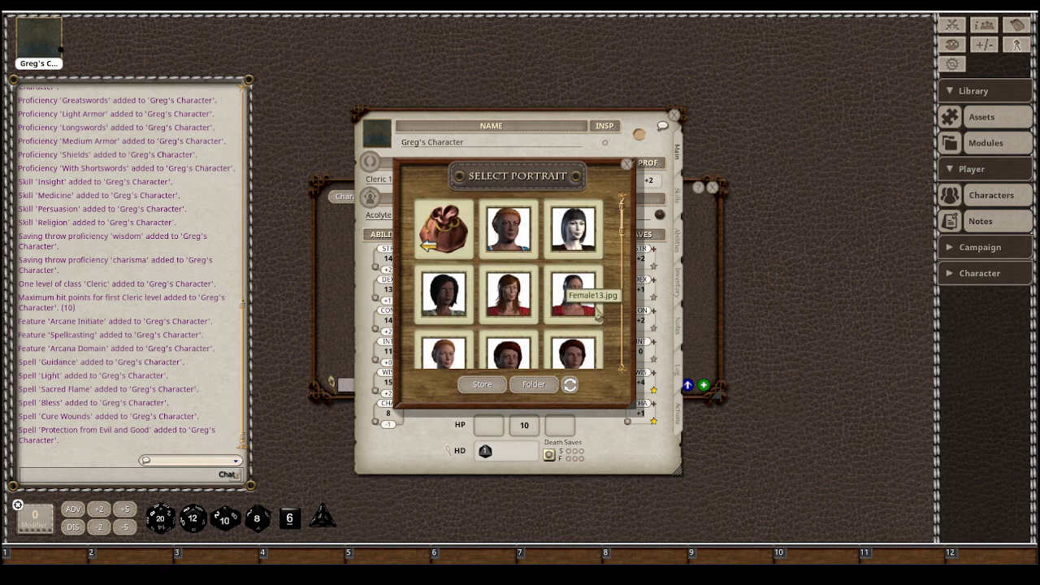
{"action": "scroll", "coordinate": [593, 307], "scroll_direction": "down", "scroll_amount": 3}
{"action": "scroll", "coordinate": [593, 308], "scroll_direction": "down", "scroll_amount": 3}
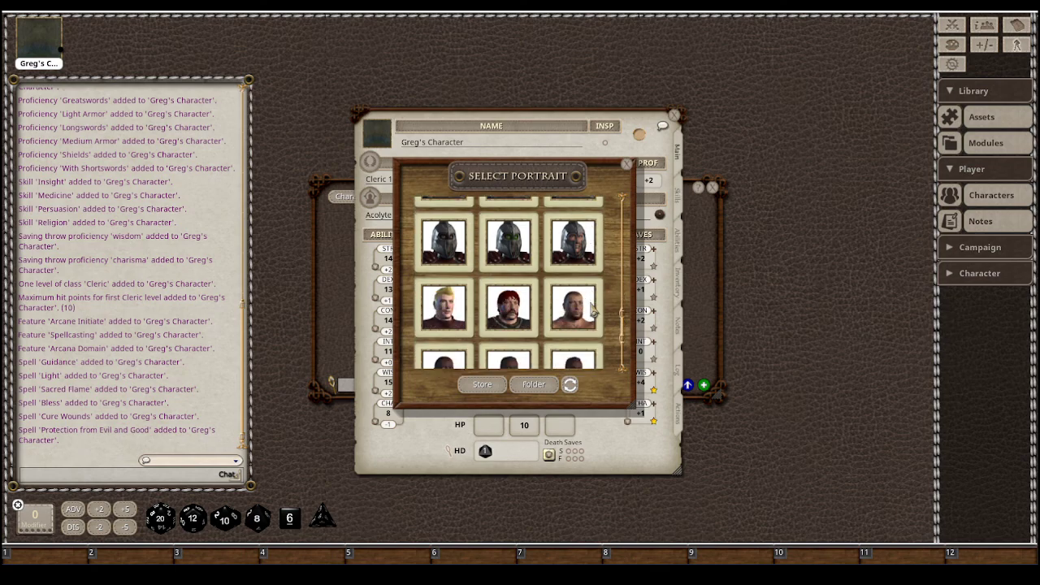
{"action": "scroll", "coordinate": [593, 313], "scroll_direction": "up", "scroll_amount": 8}
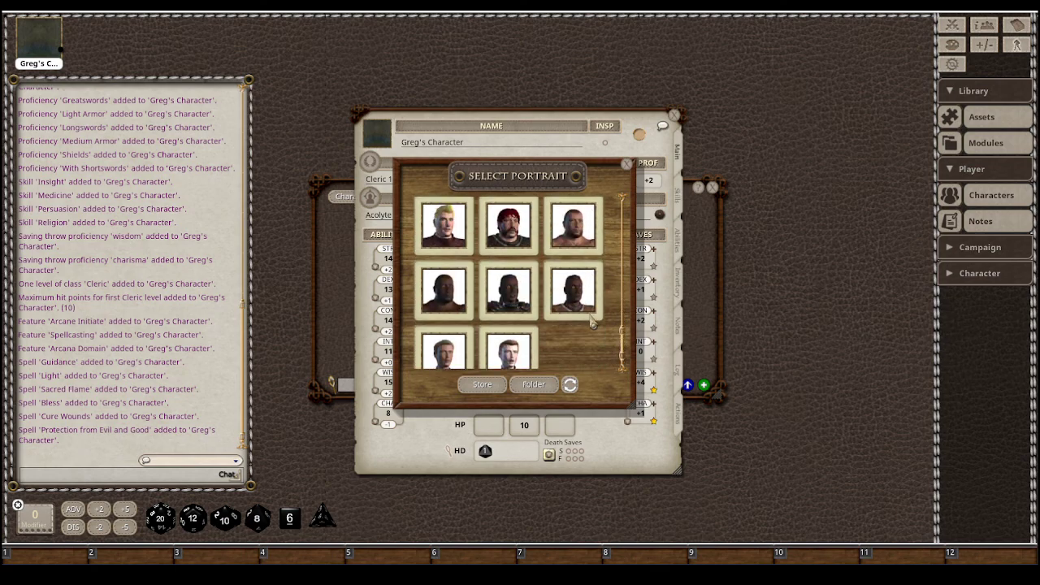
{"action": "scroll", "coordinate": [593, 321], "scroll_direction": "down", "scroll_amount": 5}
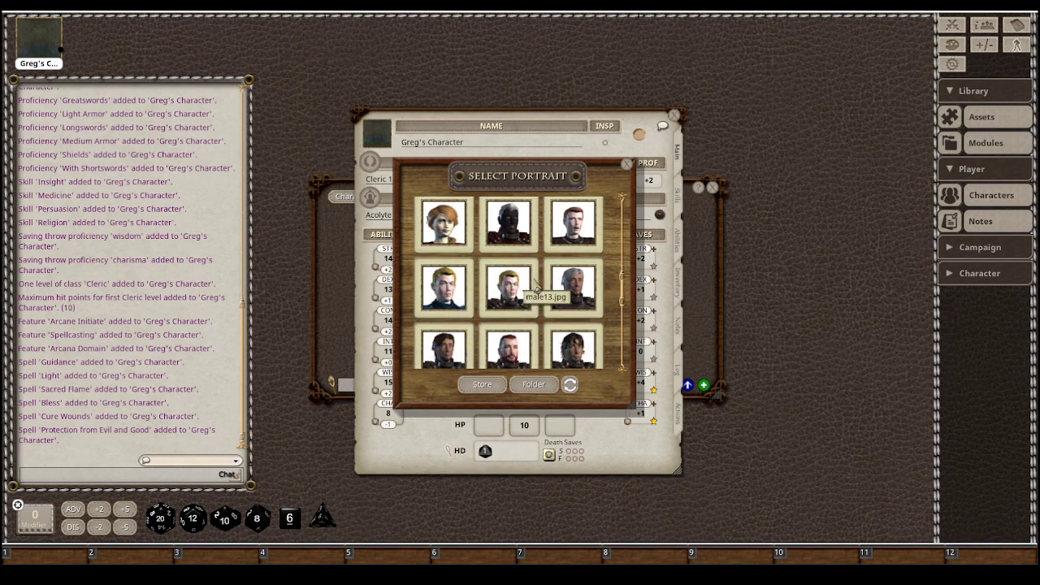
{"action": "scroll", "coordinate": [520, 268], "scroll_direction": "down", "scroll_amount": 1}
{"action": "scroll", "coordinate": [537, 302], "scroll_direction": "down", "scroll_amount": 1}
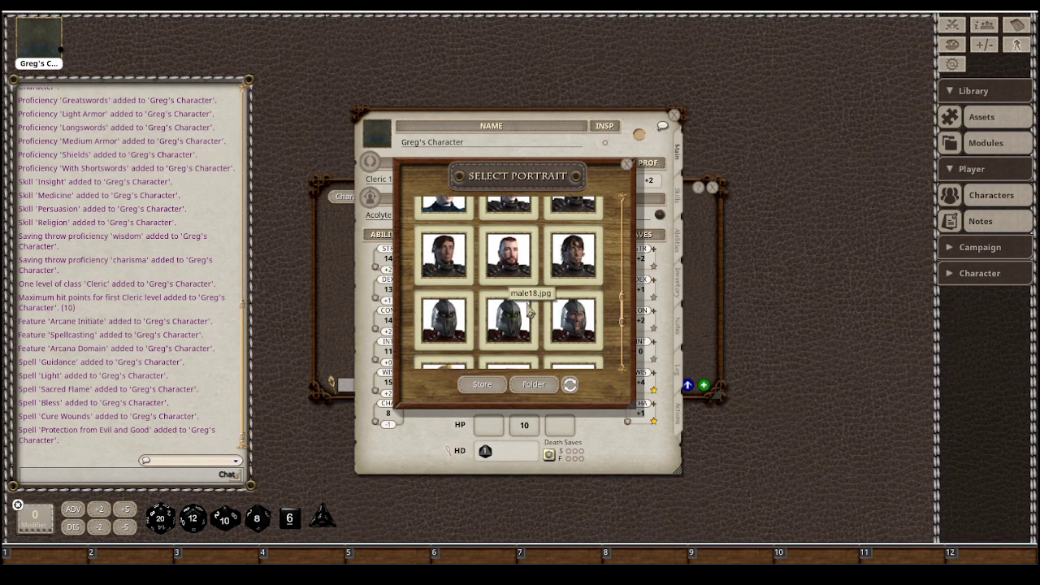
{"action": "left_click", "coordinate": [524, 317]}
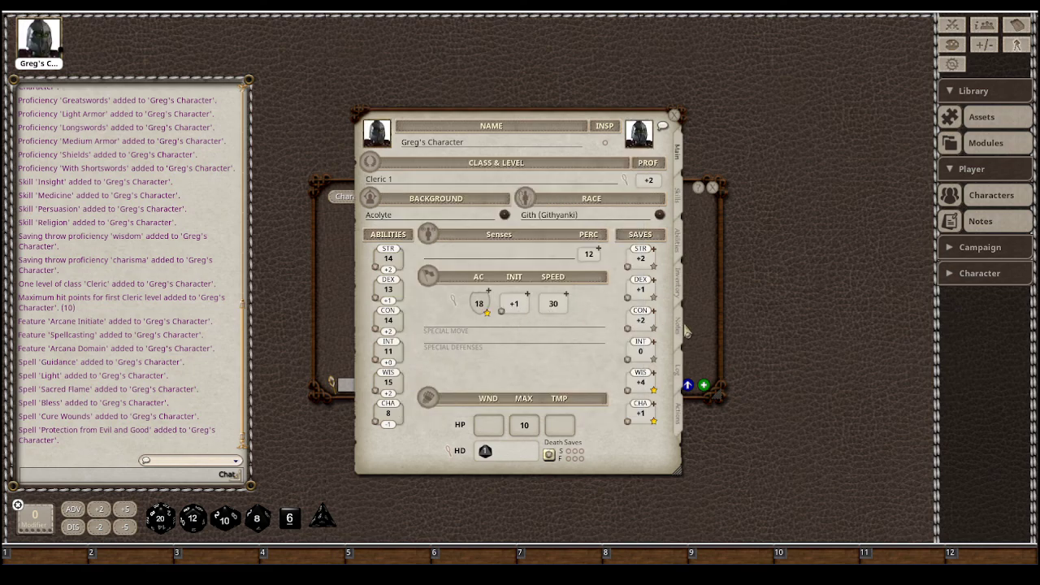